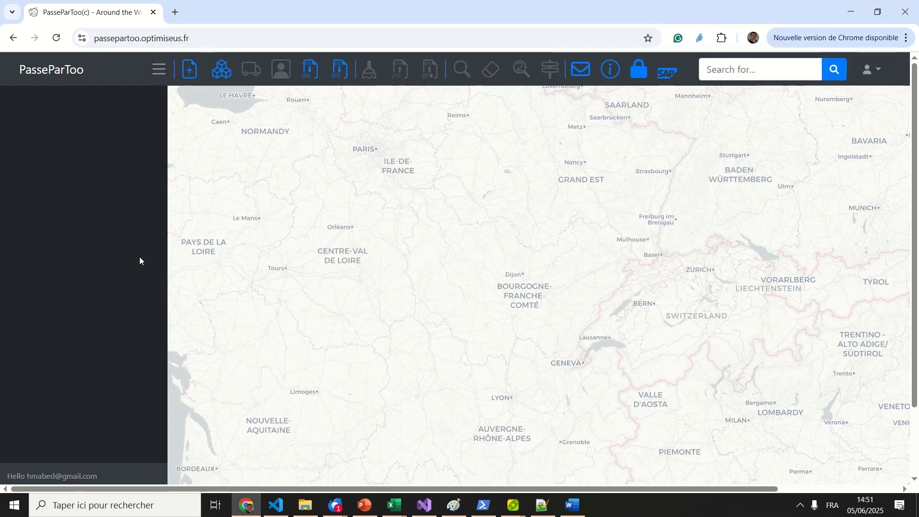
{"action": "left_click", "coordinate": [222, 73]}
{"action": "left_click", "coordinate": [452, 185]}
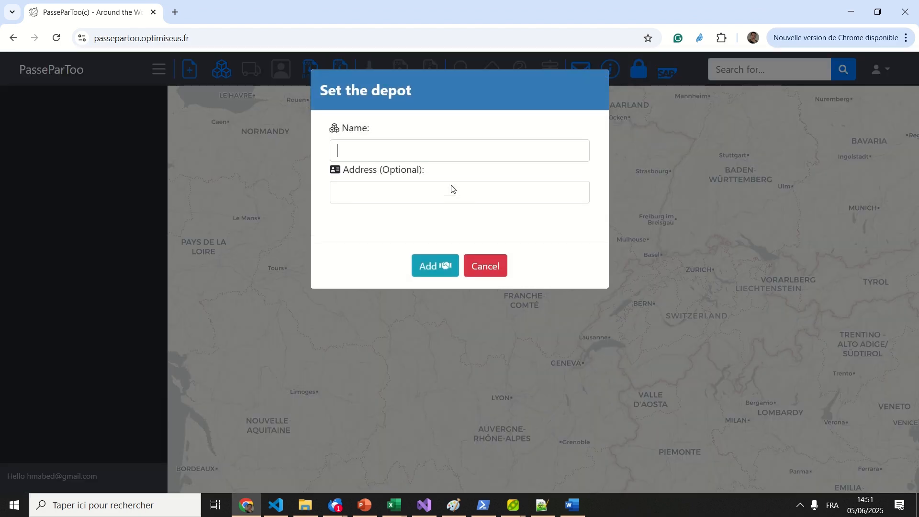
{"action": "type", "text": "w"}
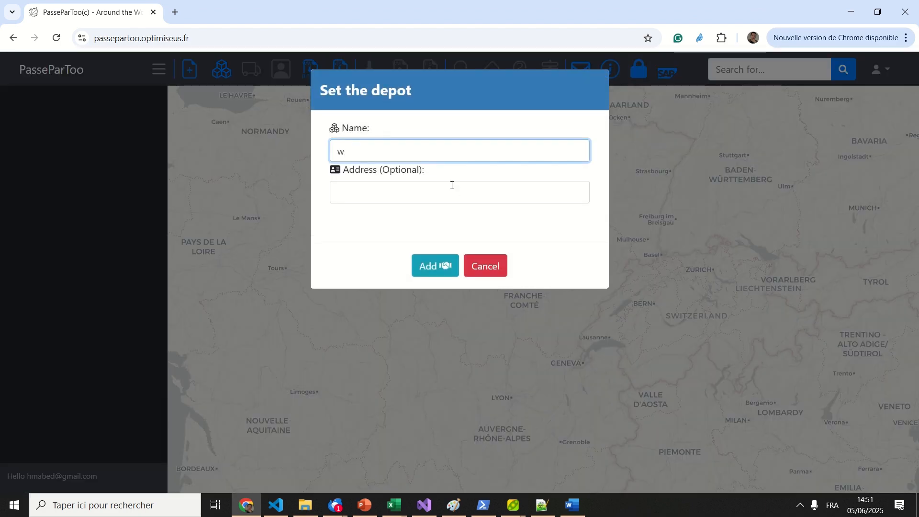
{"action": "type", "text": "arehouse1"}
{"action": "left_click", "coordinate": [354, 194]}
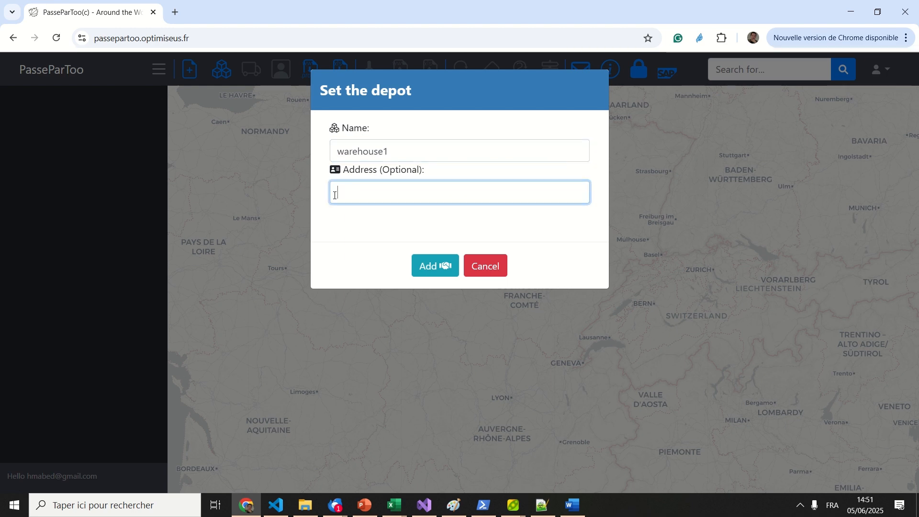
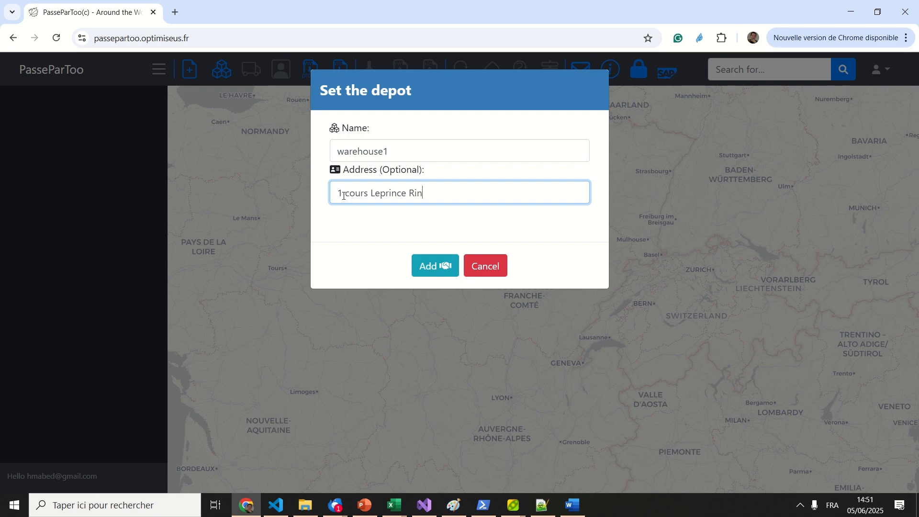
{"action": "left_click", "coordinate": [429, 265]}
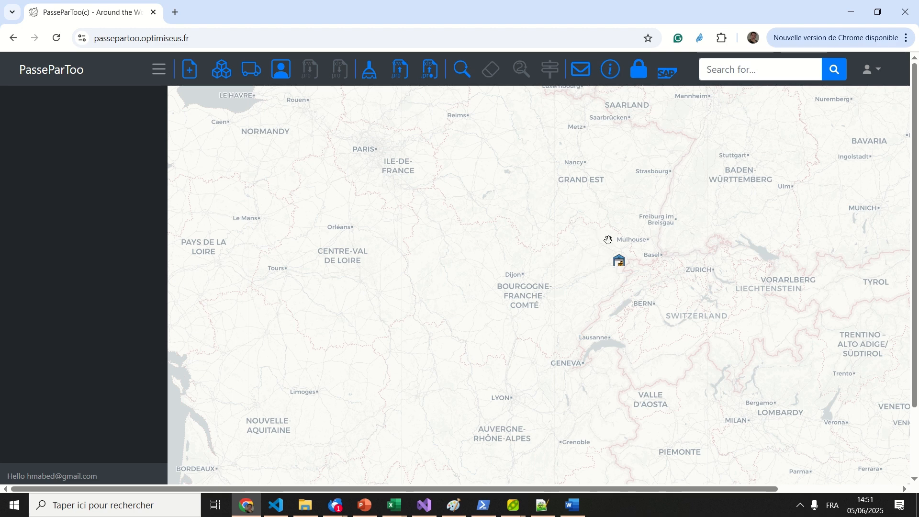
- Add depot warehouse2 further north in Grand Est, clearing the prefilled address
{"action": "mouse_move", "coordinate": [624, 270]}
{"action": "left_click", "coordinate": [219, 77]}
{"action": "left_click", "coordinate": [567, 209]}
{"action": "left_click", "coordinate": [368, 152]}
{"action": "type", "text": "warehous"}
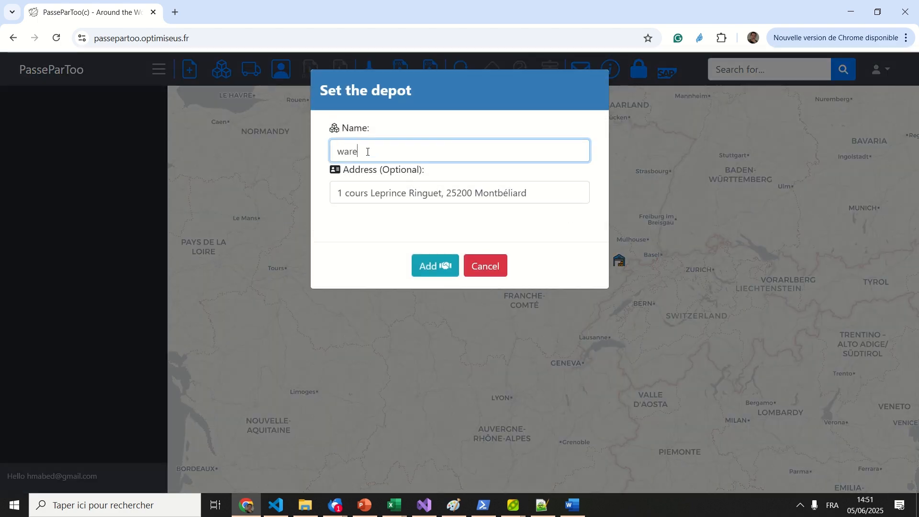
{"action": "left_click", "coordinate": [536, 191]}
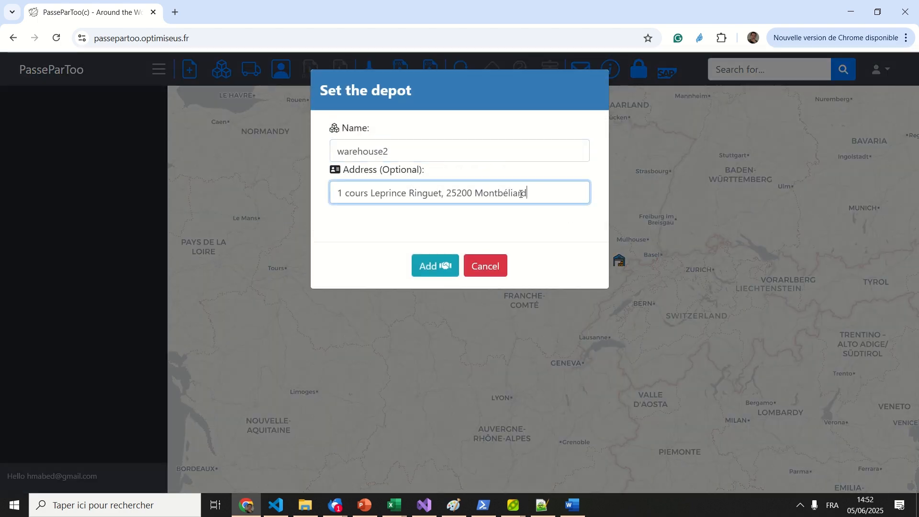
{"action": "left_click_drag", "start_coordinate": [536, 191], "coordinate": [271, 192]}
{"action": "key", "text": "BackSpace"}
{"action": "left_click", "coordinate": [430, 259]}
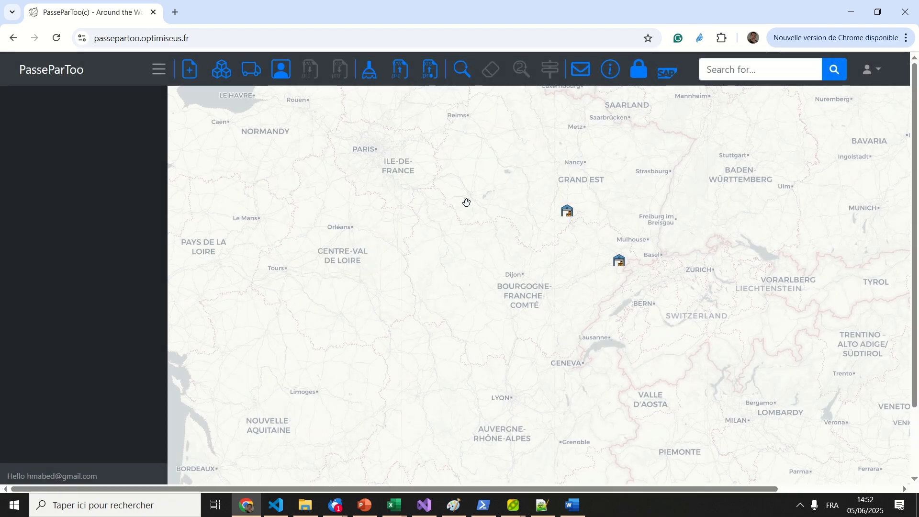
{"action": "mouse_move", "coordinate": [572, 216]}
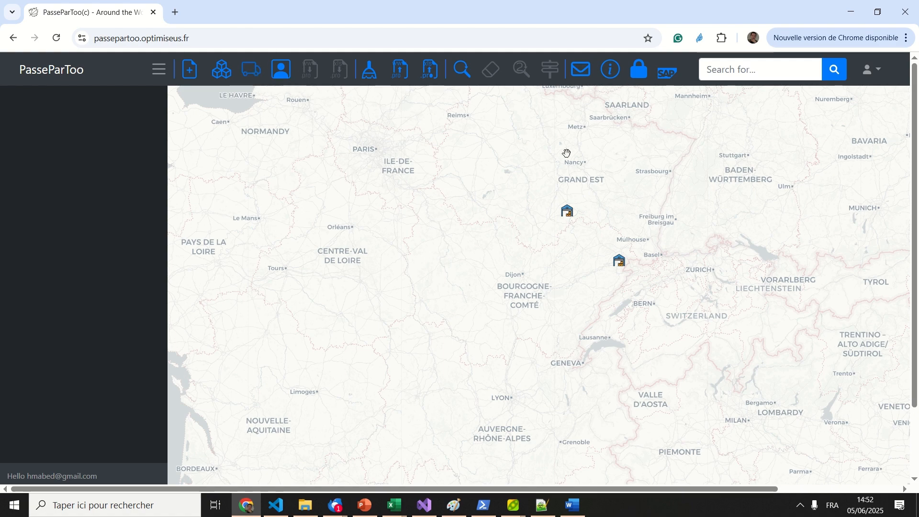
- Add a vehicle near Freiburg operated by the company Xavier Transportation
{"action": "left_click", "coordinate": [615, 211]}
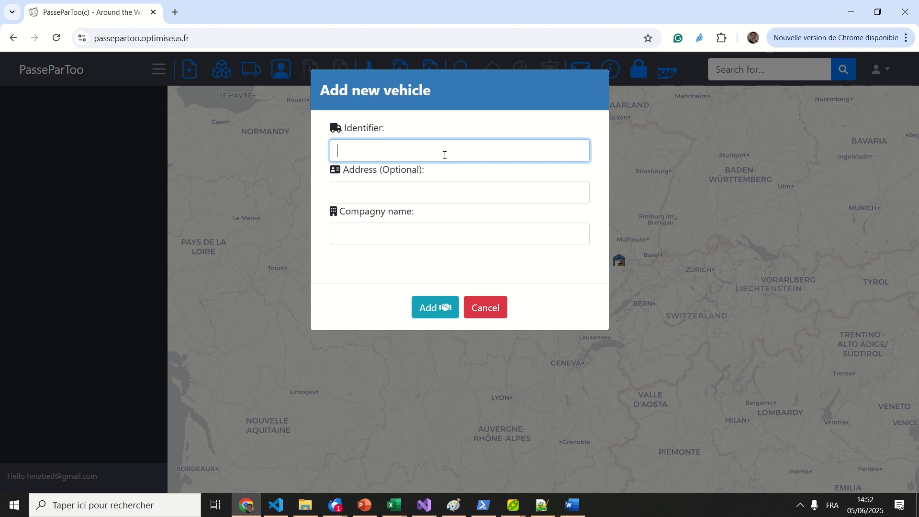
{"action": "type", "text": "Xavier"}
{"action": "key", "text": "Tab"}
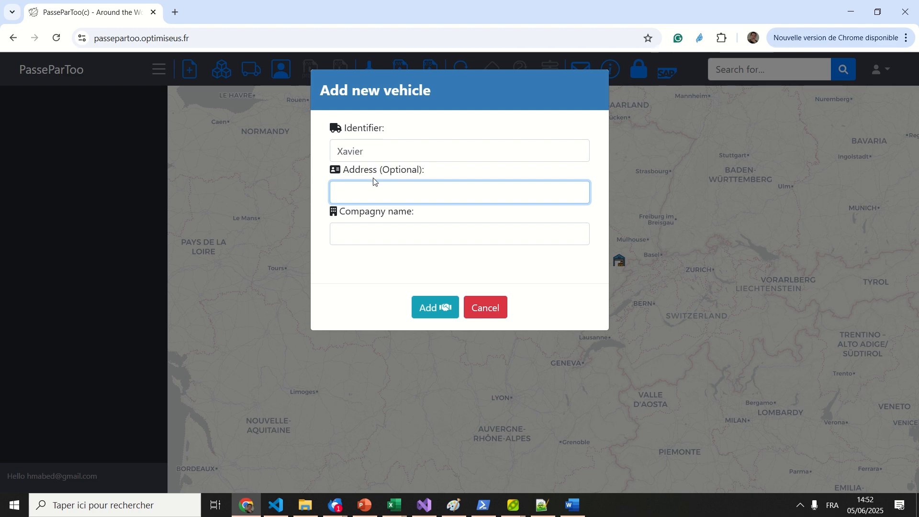
{"action": "left_click", "coordinate": [361, 232]}
{"action": "type", "text": "Xavie"}
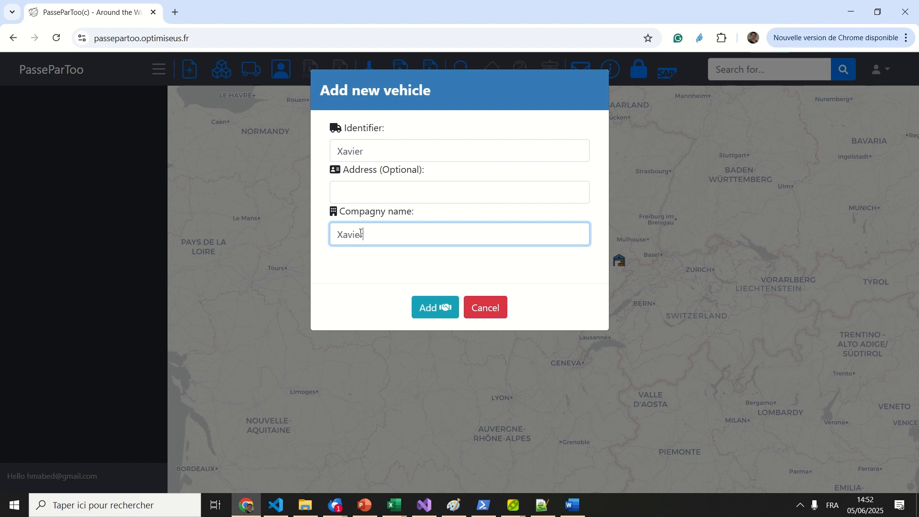
{"action": "type", "text": "r Transportation"}
{"action": "left_click", "coordinate": [440, 311]}
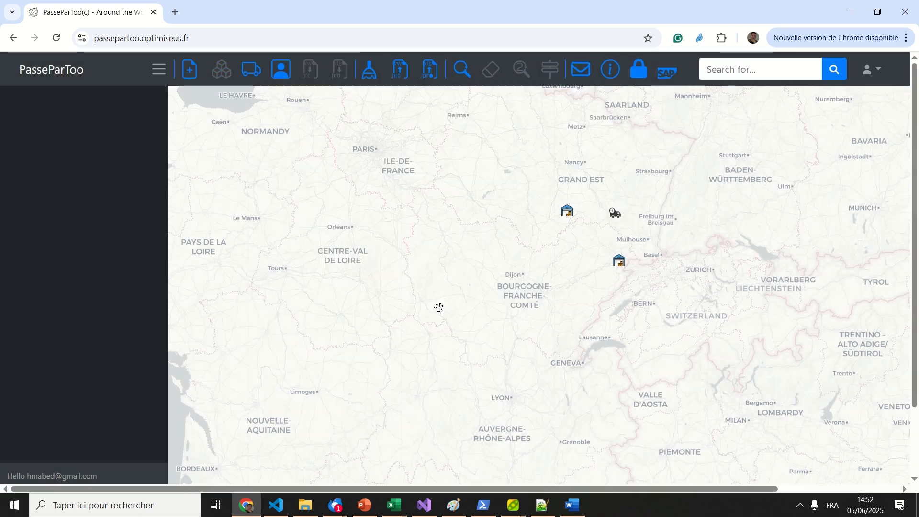
- Add a second vehicle with company name Speed Transport
{"action": "left_click", "coordinate": [251, 70]}
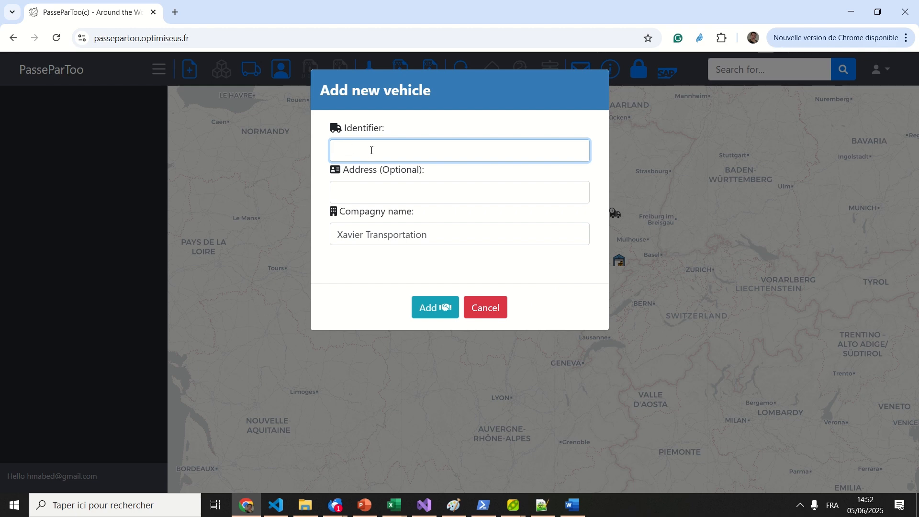
{"action": "type", "text": "Michel"}
{"action": "left_click_drag", "start_coordinate": [449, 242], "coordinate": [334, 243]}
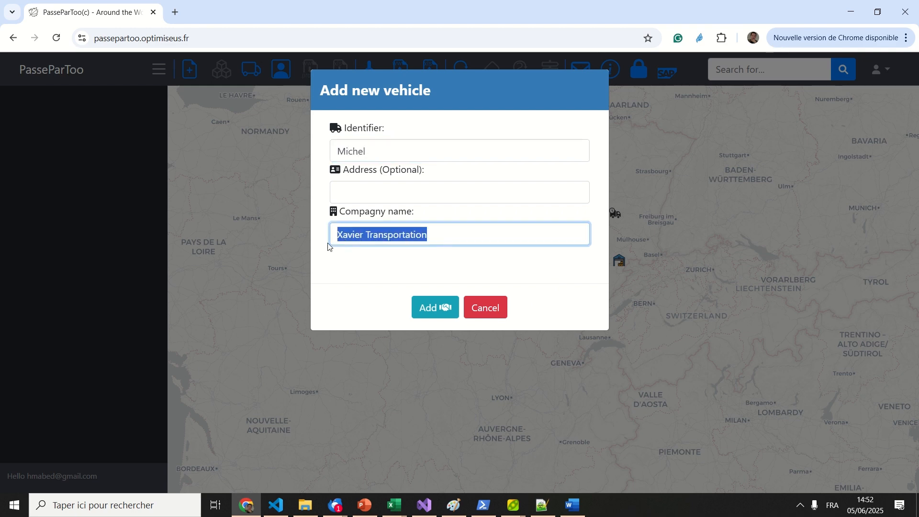
{"action": "type", "text": "Speed"}
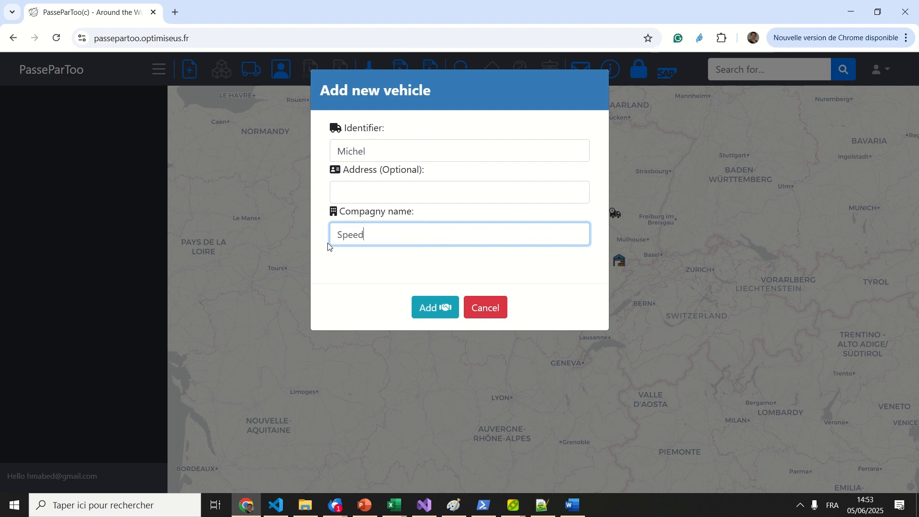
{"action": "type", "text": " Transport"}
{"action": "left_click", "coordinate": [431, 309]}
{"action": "mouse_move", "coordinate": [547, 288]}
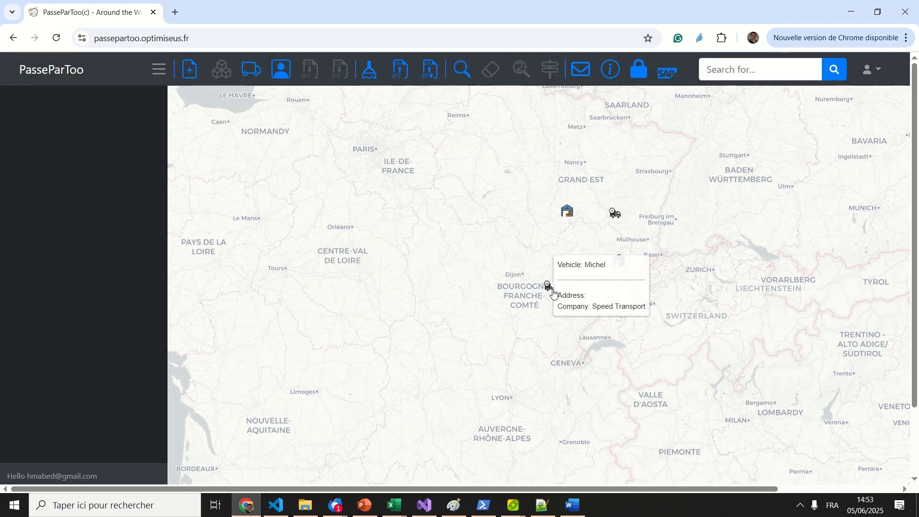
- Review and confirm both vehicles' capacity and cost settings, then bring up the Add new client form
{"action": "left_click", "coordinate": [620, 219]}
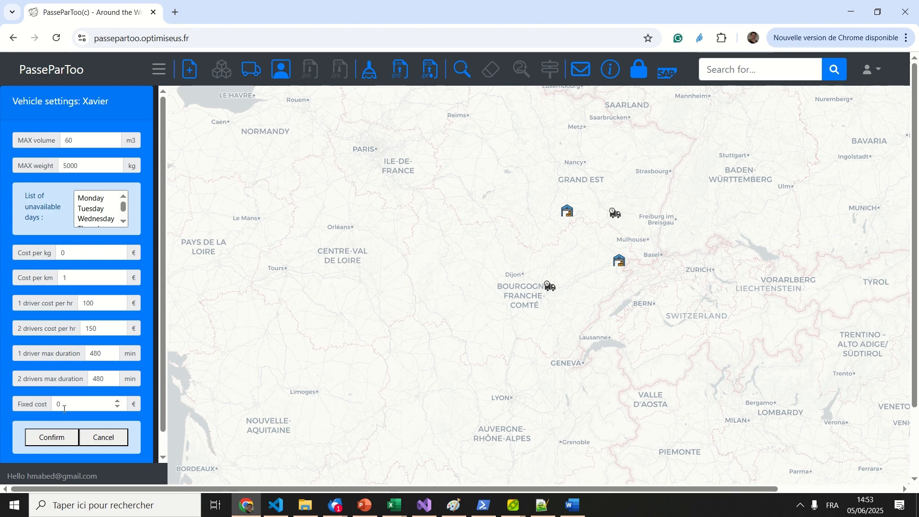
{"action": "left_click", "coordinate": [52, 438]}
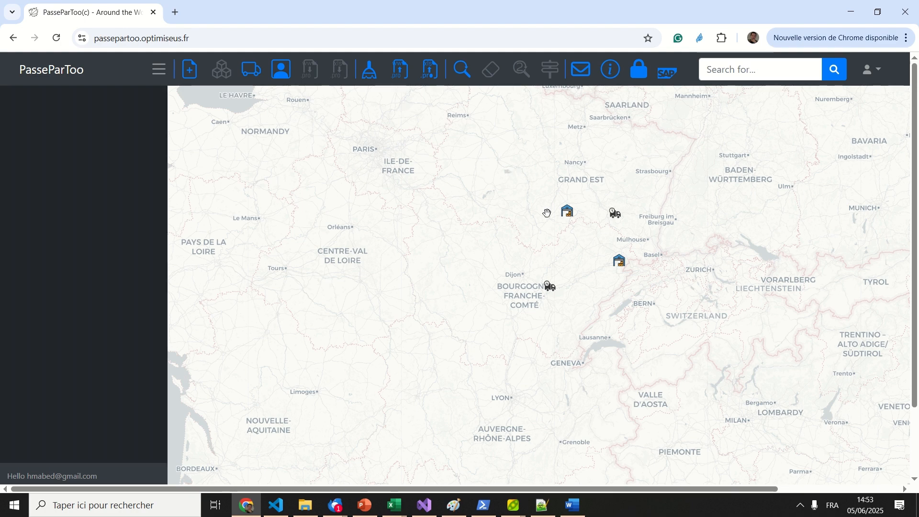
{"action": "left_click", "coordinate": [549, 289]}
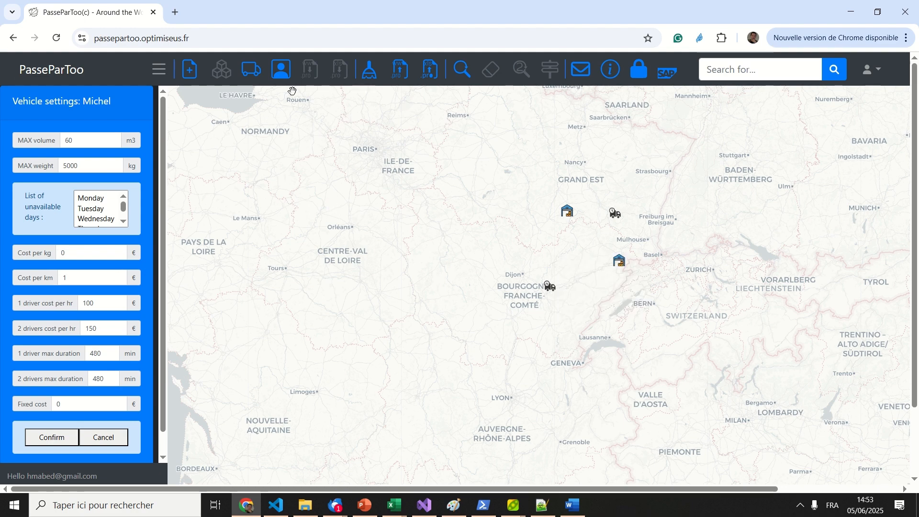
{"action": "left_click", "coordinate": [279, 71]}
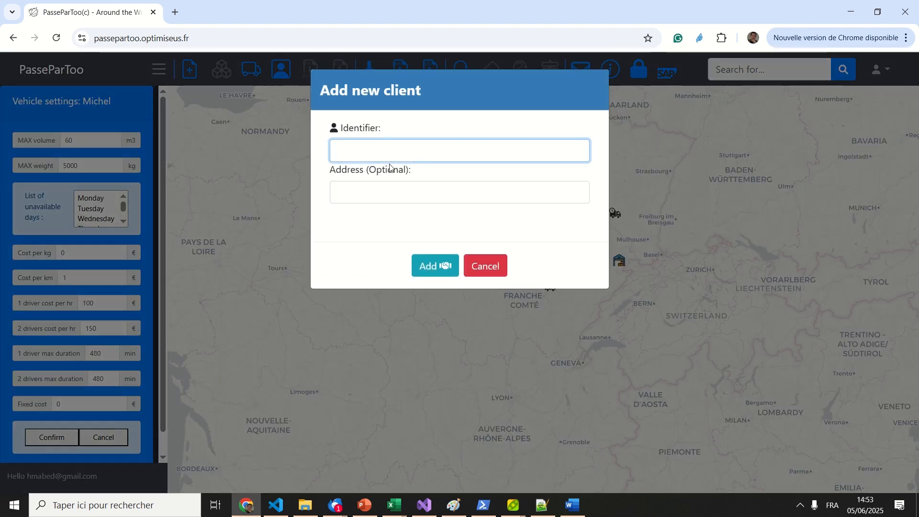
- Add client c1 to the map
{"action": "type", "text": "c1"}
{"action": "left_click", "coordinate": [462, 195]}
{"action": "left_click", "coordinate": [427, 267]}
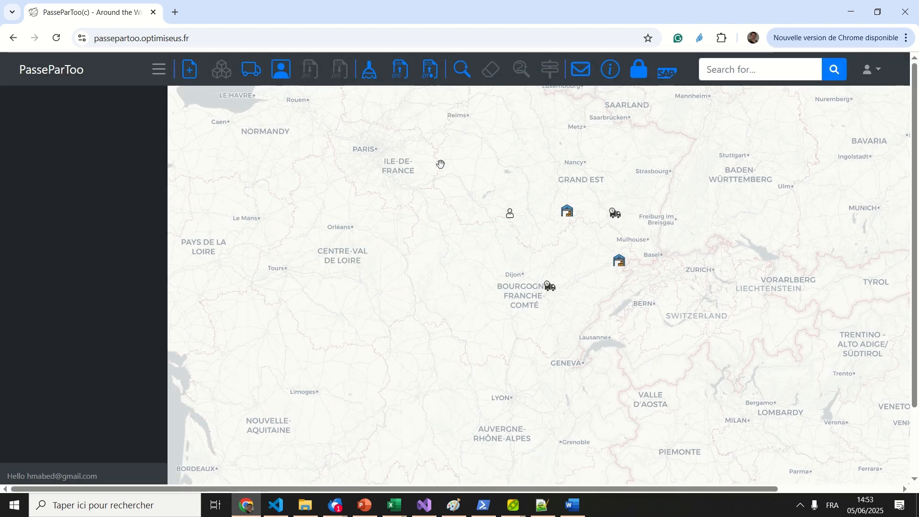
- Give c1 a 200 kg heat pump order from warehouse1, delivered on all days
{"action": "left_click", "coordinate": [511, 214]}
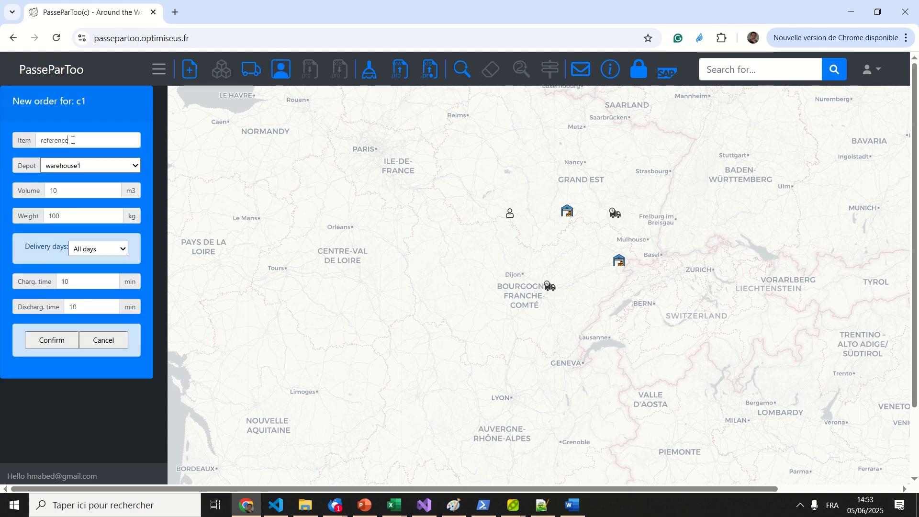
{"action": "left_click_drag", "start_coordinate": [73, 140], "coordinate": [23, 140]}
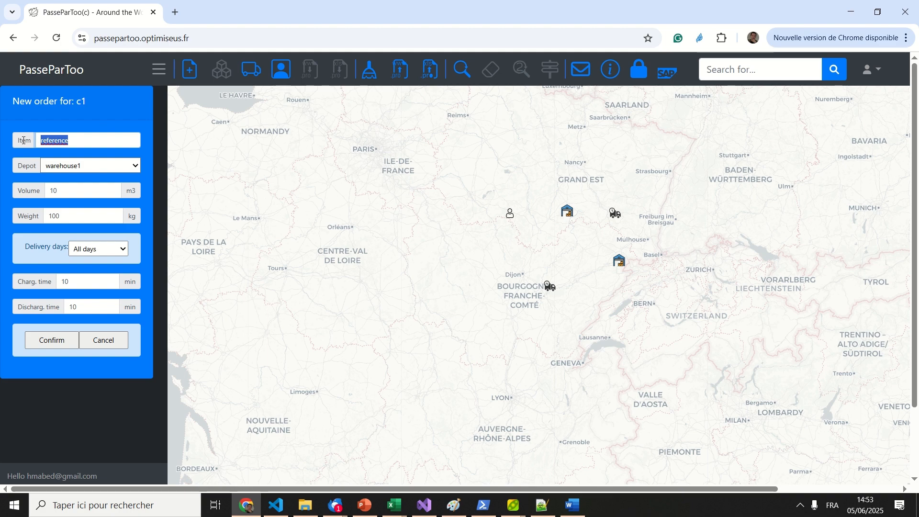
{"action": "type", "text": "heat pump"}
{"action": "left_click", "coordinate": [81, 166]}
{"action": "left_click", "coordinate": [78, 183]}
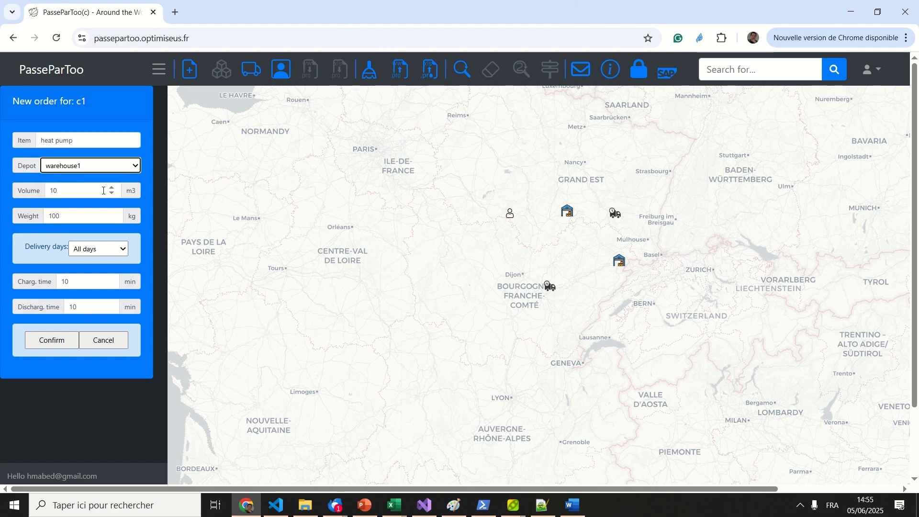
{"action": "left_click_drag", "start_coordinate": [87, 217], "coordinate": [50, 218]}
{"action": "type", "text": "200"}
{"action": "left_click", "coordinate": [98, 248]}
{"action": "left_click", "coordinate": [55, 278]}
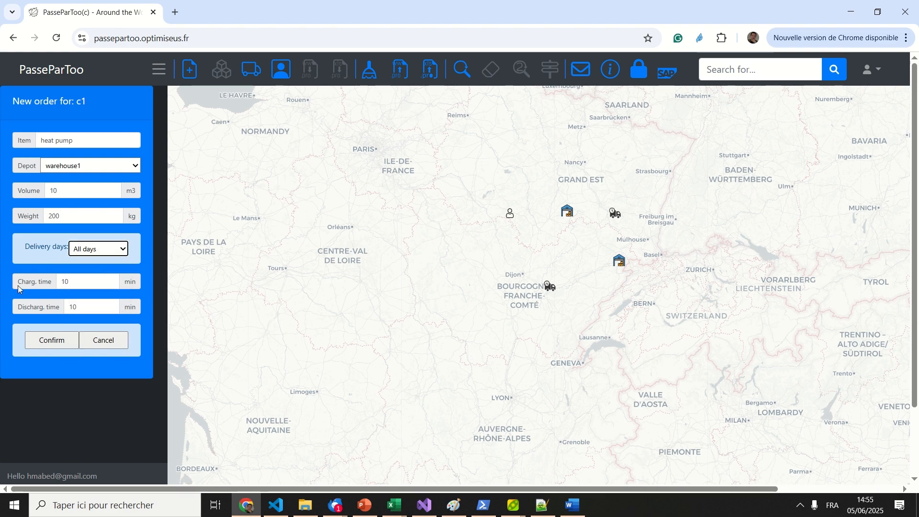
{"action": "left_click", "coordinate": [54, 341]}
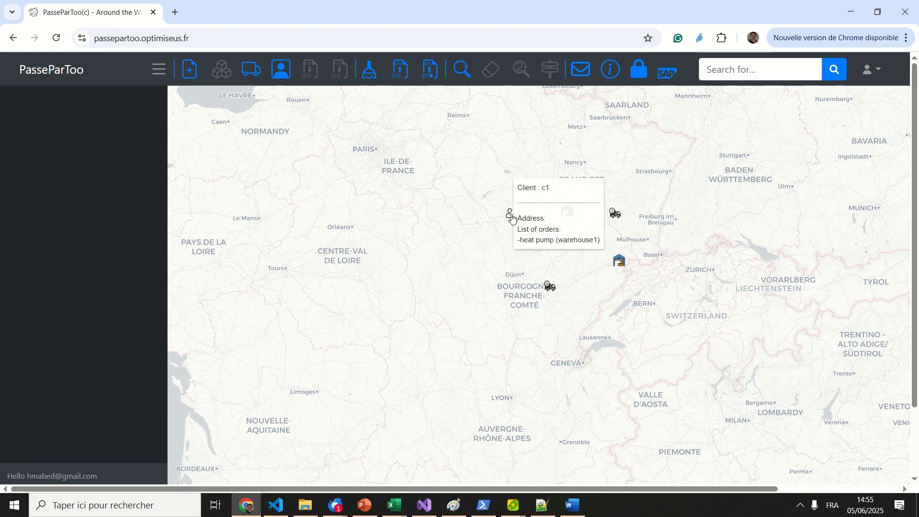
- Place client c2 on the map
{"action": "left_click", "coordinate": [549, 249]}
{"action": "type", "text": "c2"}
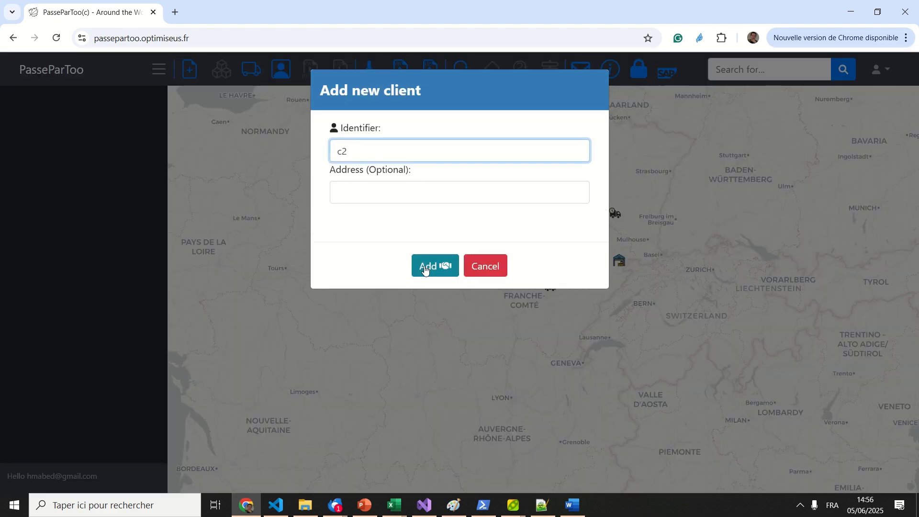
{"action": "left_click", "coordinate": [426, 261]}
- Give c2 a boiler order from warehouse2 with volume 2 and weight 60 kg
{"action": "type", "text": "boiler"}
{"action": "key", "text": "Tab"}
{"action": "key", "text": "alt+Down"}
{"action": "key", "text": "Down"}
{"action": "key", "text": "Return"}
{"action": "key", "text": "Tab"}
{"action": "type", "text": "60"}
{"action": "key", "text": "shift+Tab"}
{"action": "type", "text": "2"}
{"action": "key", "text": "Tab"}
{"action": "key", "text": "Tab"}
{"action": "key", "text": "alt+Down"}
{"action": "key", "text": "Return"}
{"action": "left_click", "coordinate": [50, 340]}
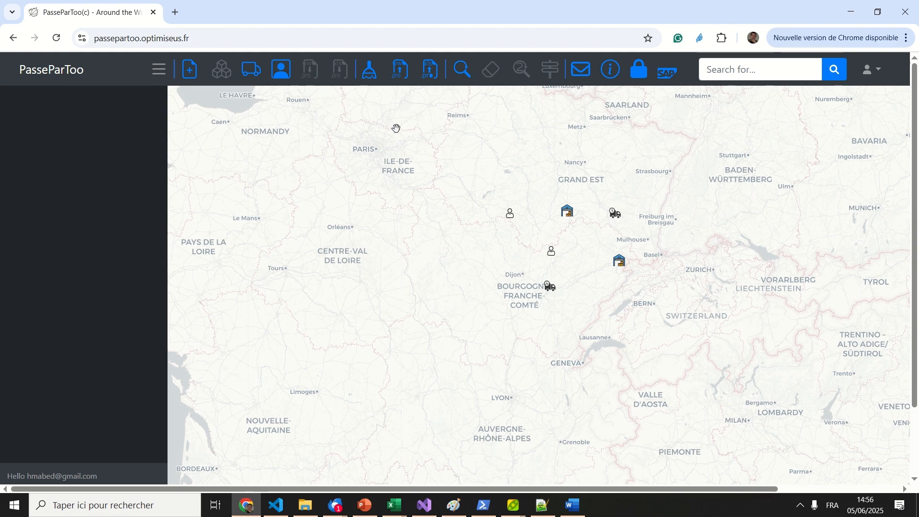
- Run the delivery plan optimization with a 10-second resolution time until 100%
{"action": "left_click", "coordinate": [463, 70]}
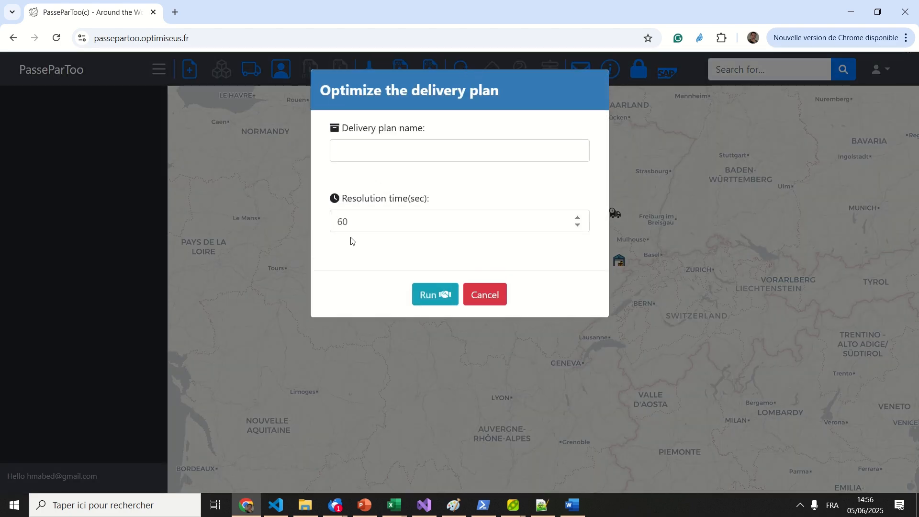
{"action": "double_click", "coordinate": [343, 221]}
{"action": "type", "text": "10"}
{"action": "left_click", "coordinate": [435, 294]}
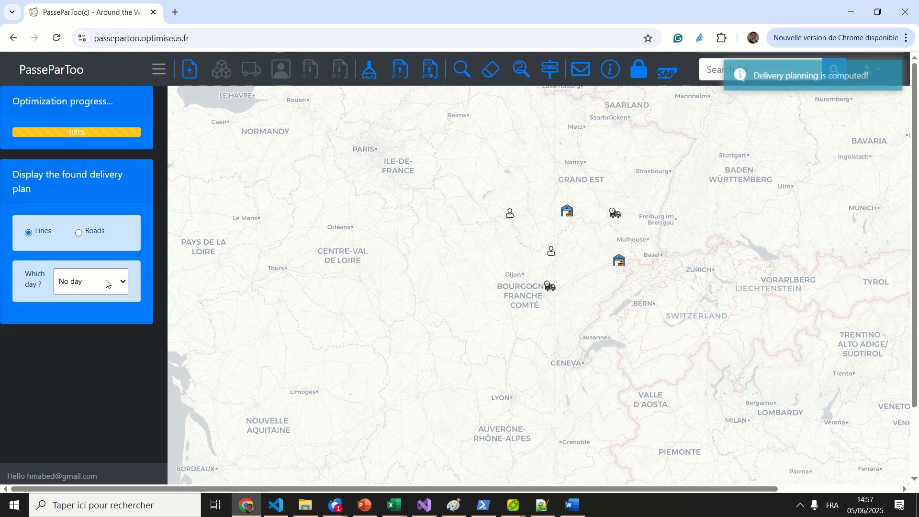
{"action": "left_click", "coordinate": [109, 283]}
- Show Monday's route and its vehicle's duration, distance and cost, then switch to Saturday
{"action": "left_click", "coordinate": [90, 316]}
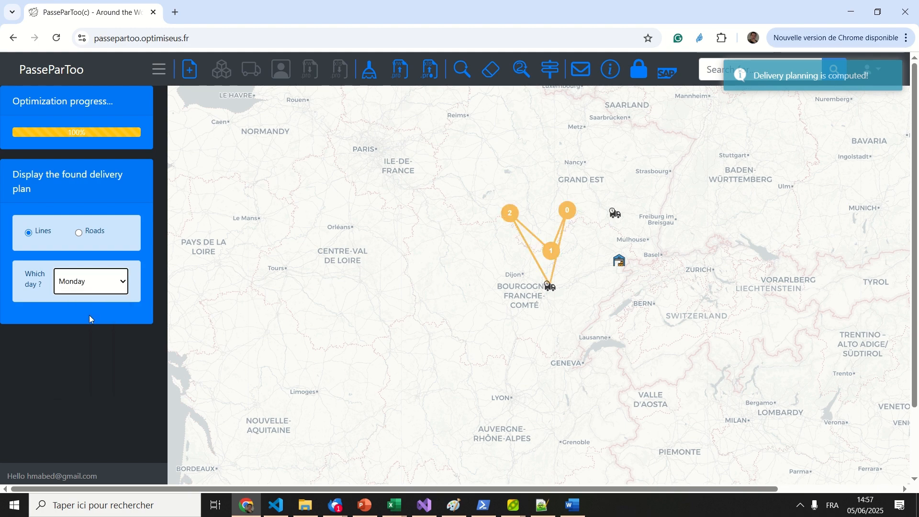
{"action": "mouse_move", "coordinate": [549, 287]}
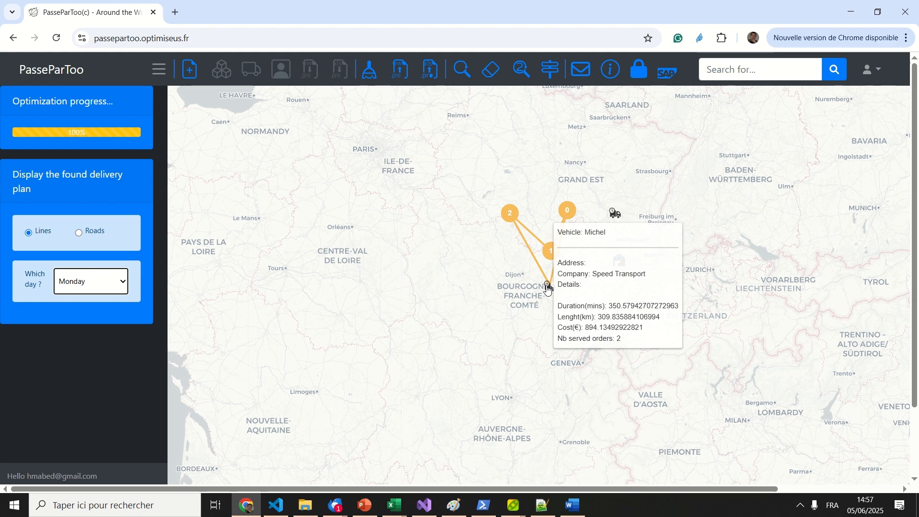
{"action": "left_click", "coordinate": [109, 288]}
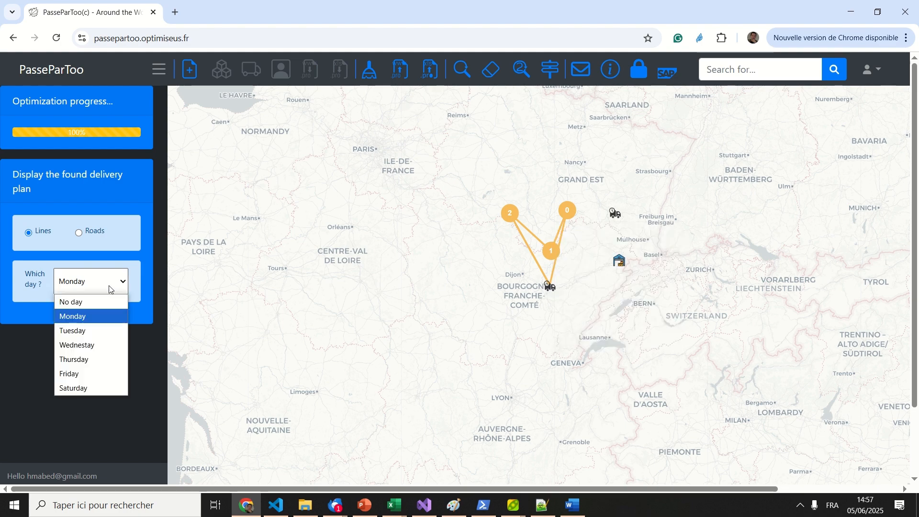
{"action": "left_click", "coordinate": [87, 330]}
{"action": "key", "text": "Down"}
{"action": "key", "text": "Down"}
{"action": "key", "text": "Down"}
{"action": "key", "text": "Down"}
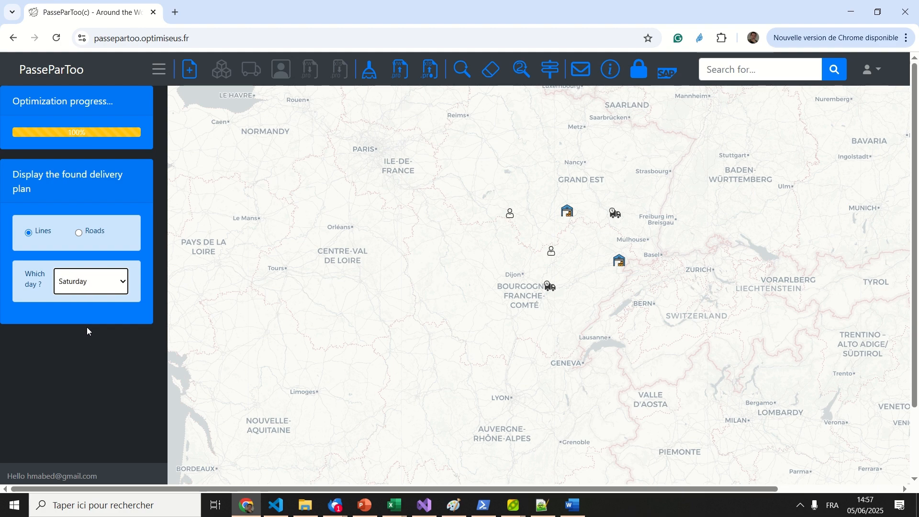
- Save the client data and delivery plan to an Excel file named 's24-2025'
{"action": "left_click", "coordinate": [404, 78]}
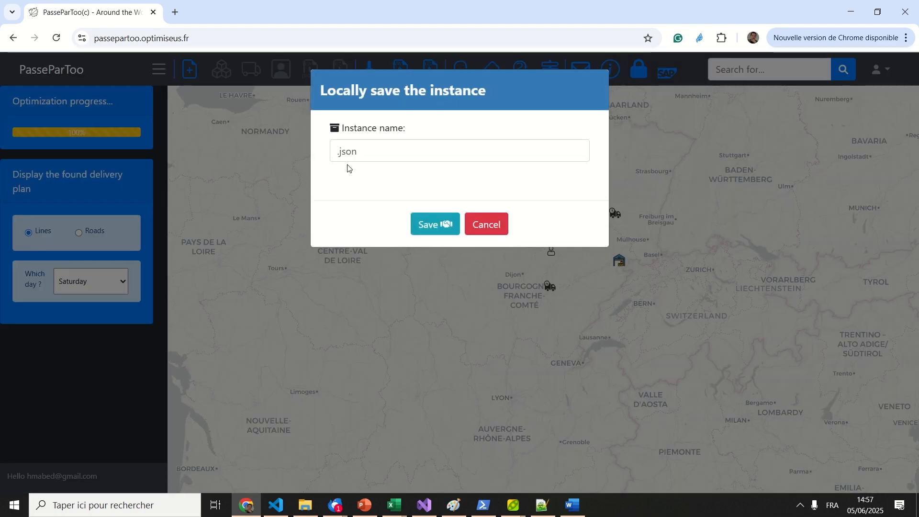
{"action": "left_click", "coordinate": [482, 225]}
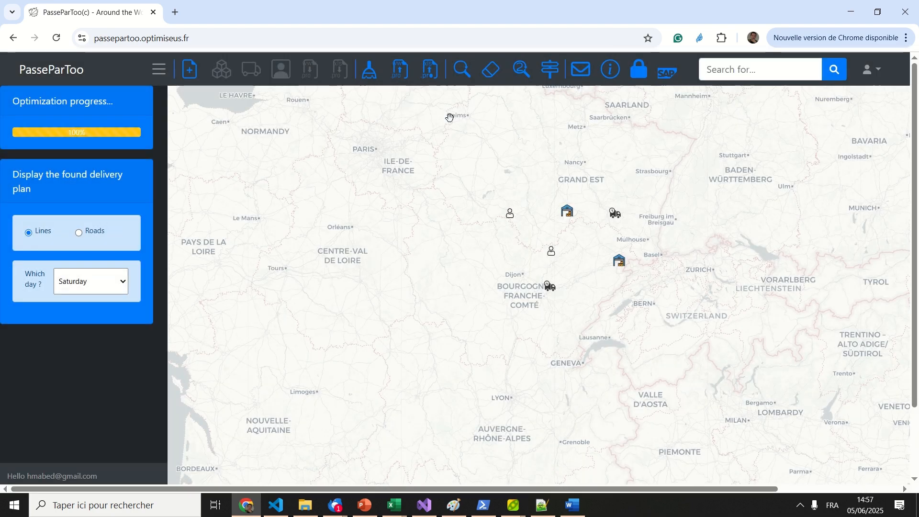
{"action": "left_click", "coordinate": [431, 76]}
{"action": "left_click", "coordinate": [373, 152]}
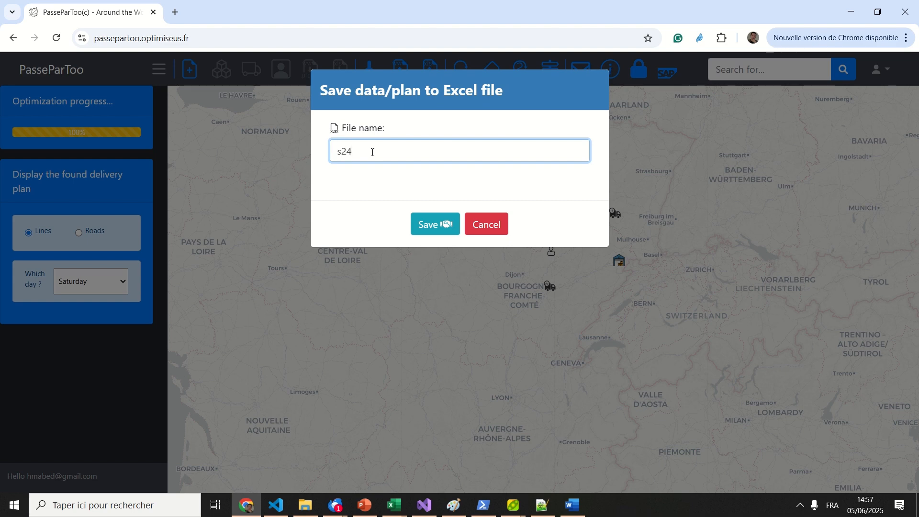
{"action": "type", "text": "s24-2025"}
{"action": "left_click", "coordinate": [432, 227]}
{"action": "left_click", "coordinate": [433, 227]}
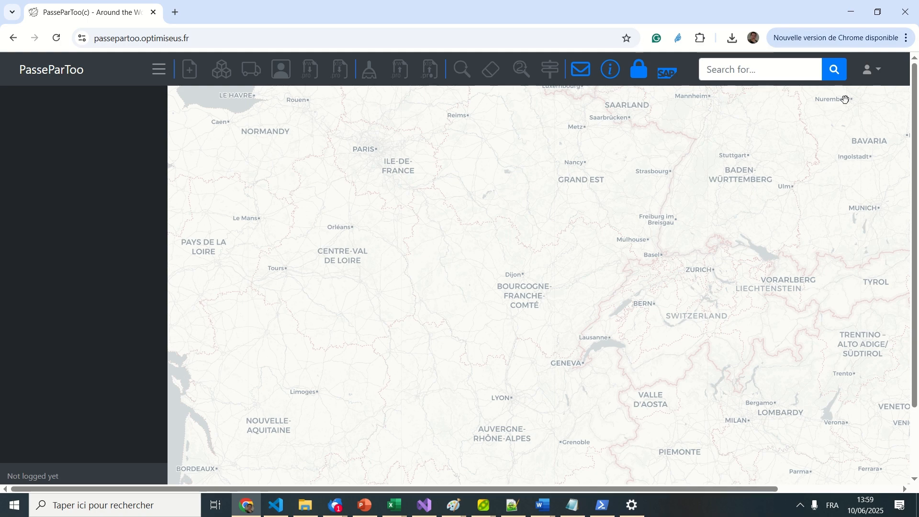
- Sign in with Google using the first account
{"action": "left_click", "coordinate": [869, 70]}
{"action": "left_click", "coordinate": [852, 96]}
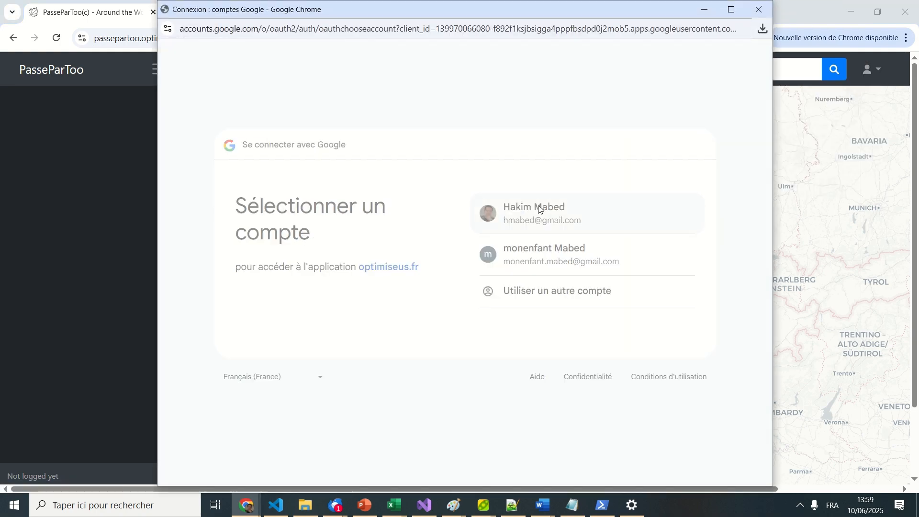
{"action": "left_click", "coordinate": [539, 209]}
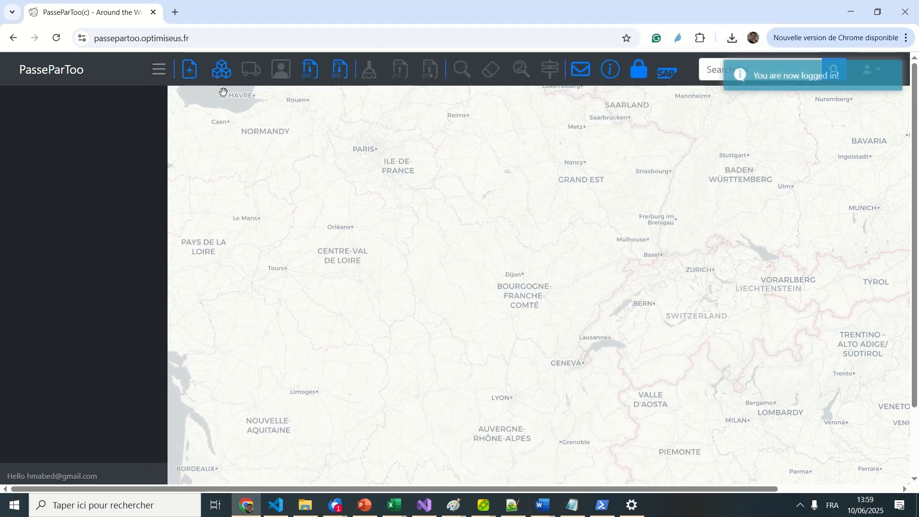
- Try importing the s24 spreadsheet, then dismiss the authentication failure alert
{"action": "left_click", "coordinate": [340, 70]}
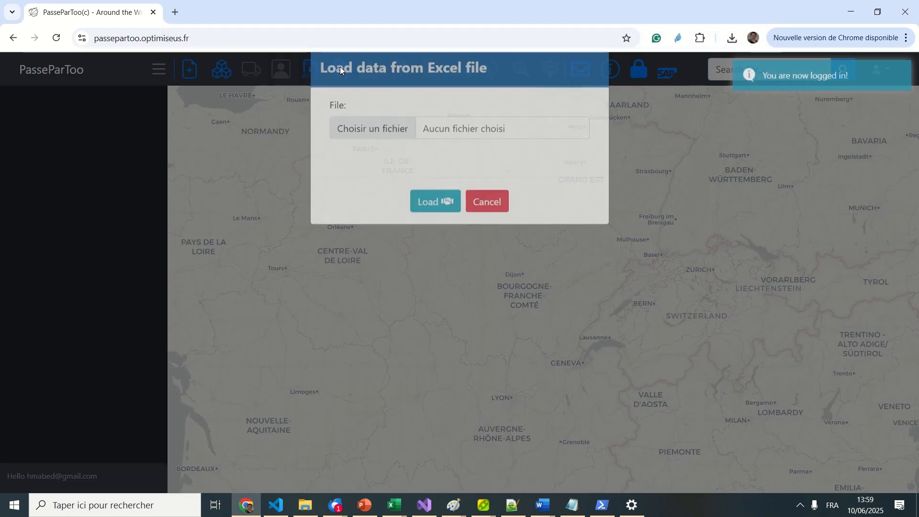
{"action": "left_click", "coordinate": [364, 152]}
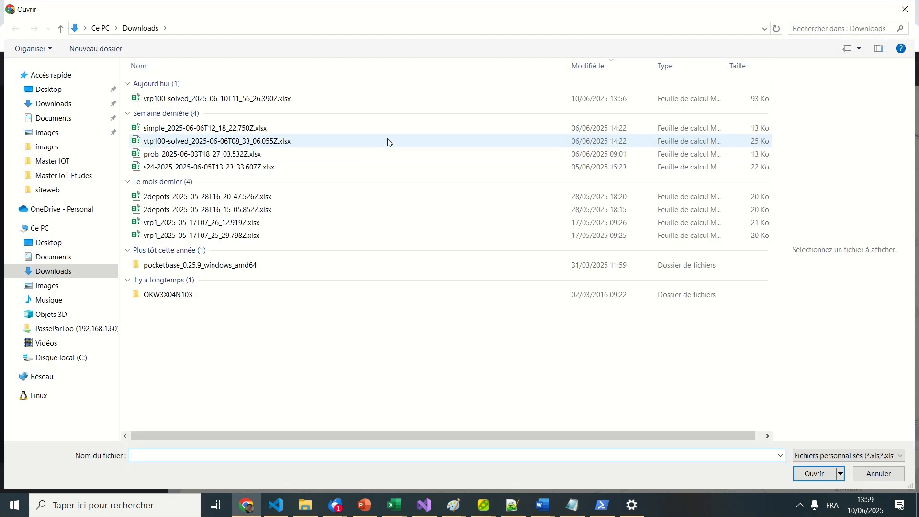
{"action": "left_click", "coordinate": [190, 166]}
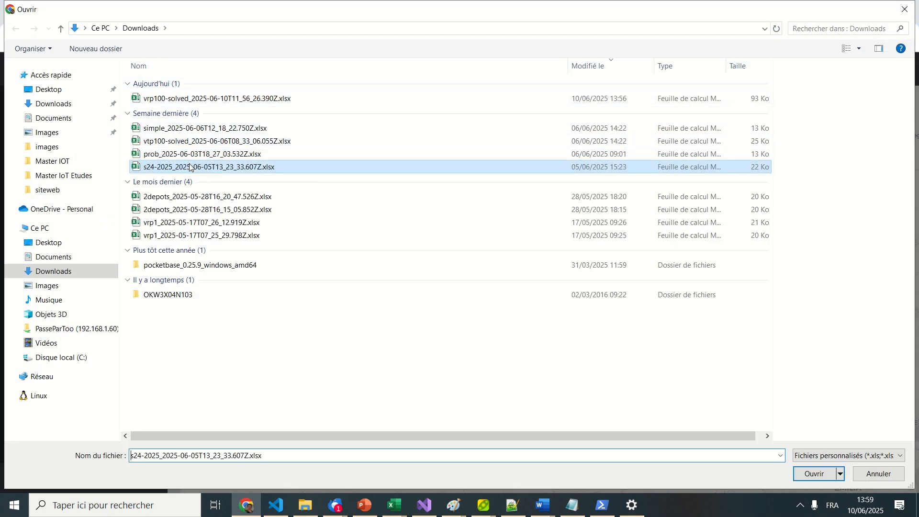
{"action": "left_click", "coordinate": [816, 474]}
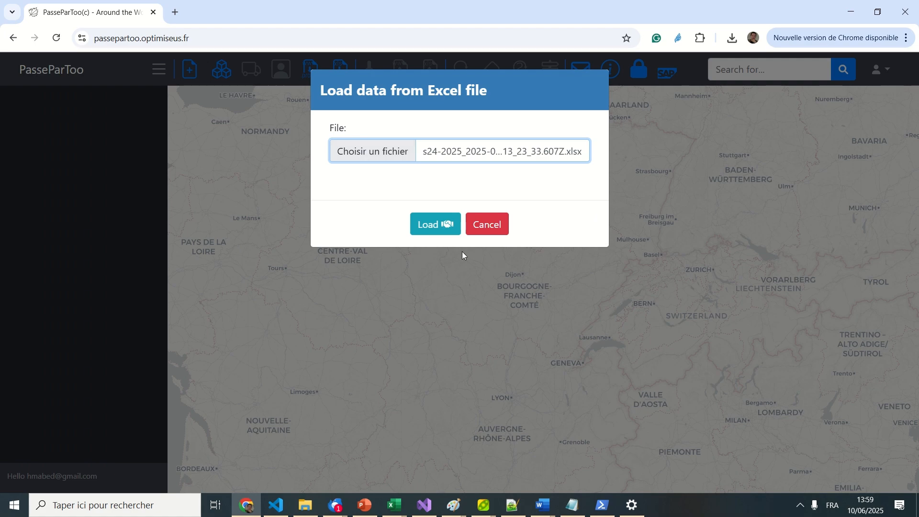
{"action": "left_click", "coordinate": [440, 225]}
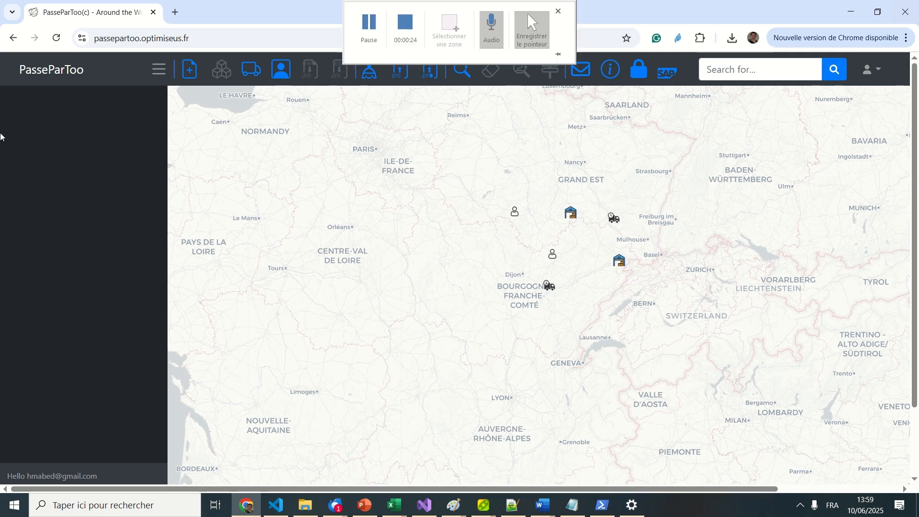
{"action": "left_click", "coordinate": [639, 69]}
{"action": "left_click", "coordinate": [458, 201]}
- Sign back in with the first Google account
{"action": "left_click", "coordinate": [880, 69]}
{"action": "left_click", "coordinate": [831, 97]}
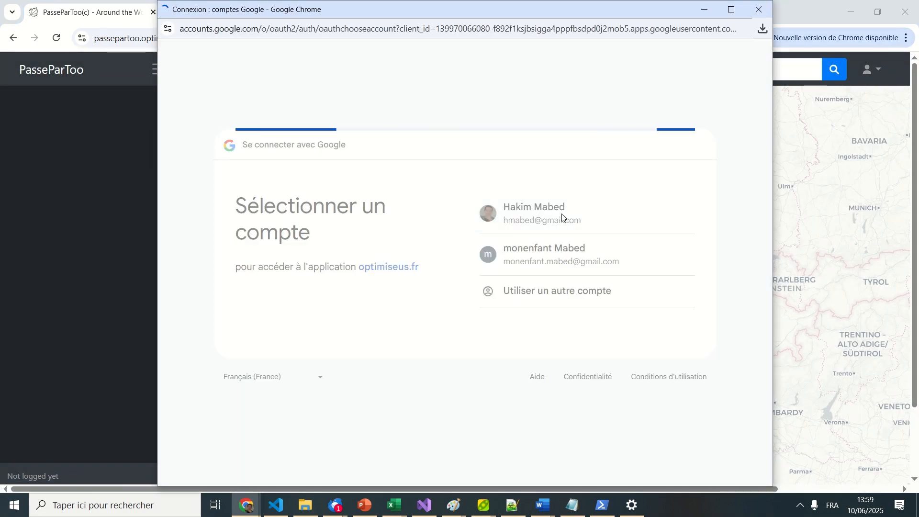
{"action": "left_click", "coordinate": [559, 219]}
- Load vrp100_de_base.xlsx from Documents, showing about a hundred clients across eastern France
{"action": "left_click", "coordinate": [343, 74]}
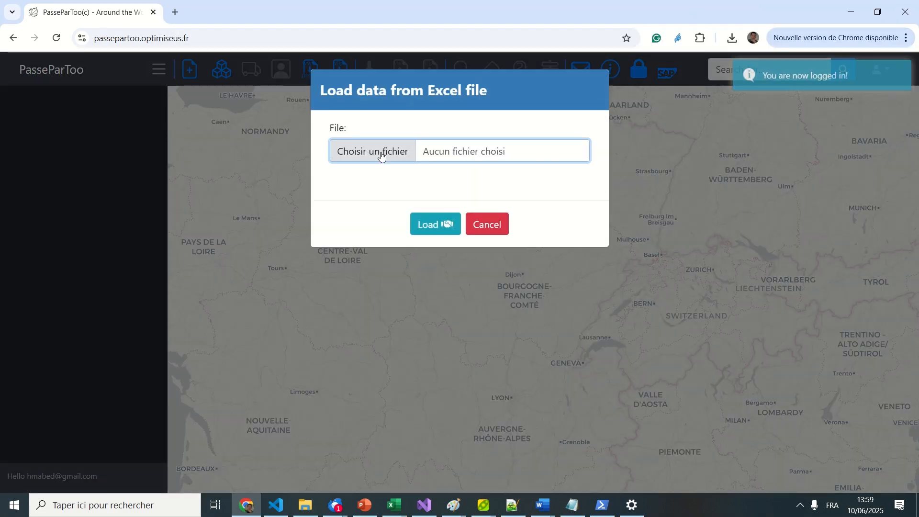
{"action": "left_click", "coordinate": [380, 156]}
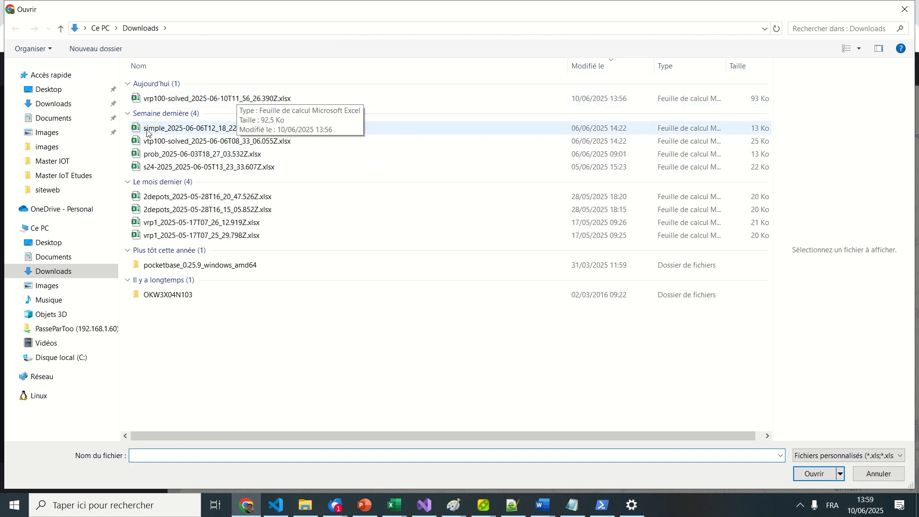
{"action": "left_click", "coordinate": [53, 118]}
{"action": "scroll", "coordinate": [306, 344], "scroll_direction": "down", "scroll_amount": 10}
{"action": "left_click", "coordinate": [248, 434]}
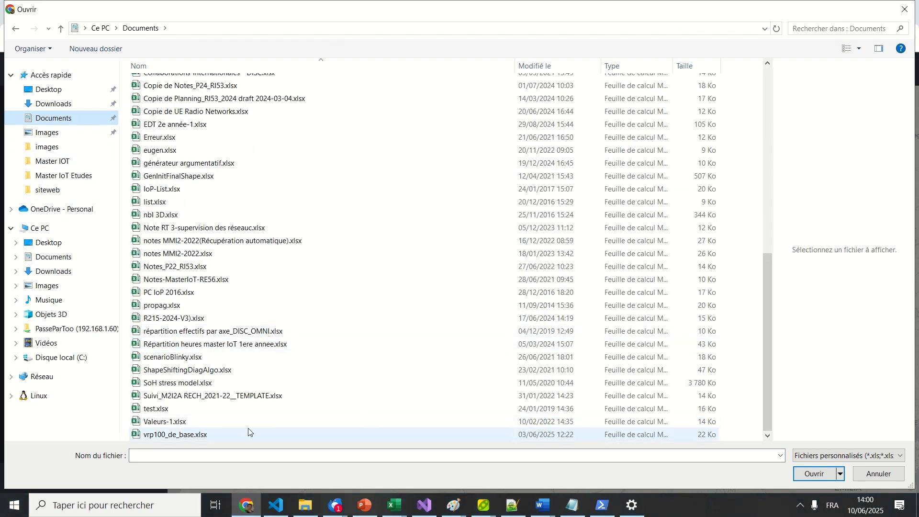
{"action": "left_click", "coordinate": [814, 474]}
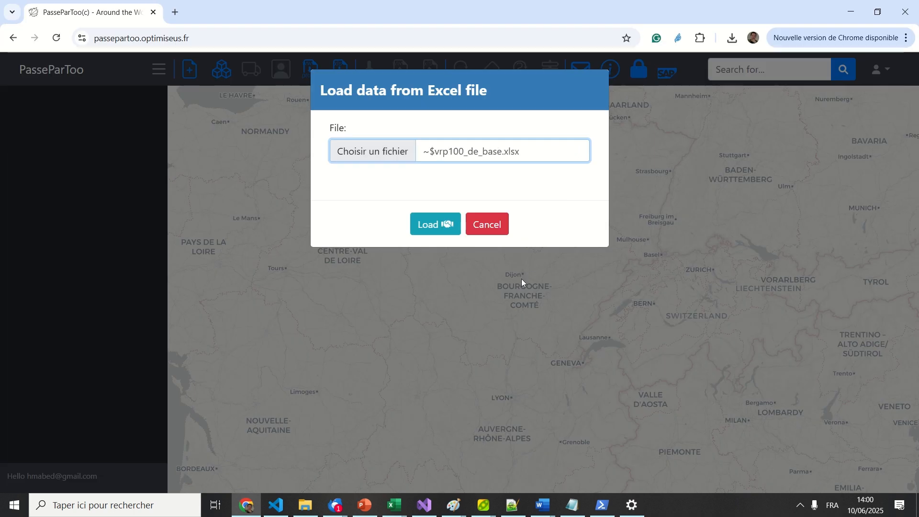
{"action": "left_click", "coordinate": [437, 221]}
{"action": "left_click_drag", "start_coordinate": [693, 174], "coordinate": [689, 250]}
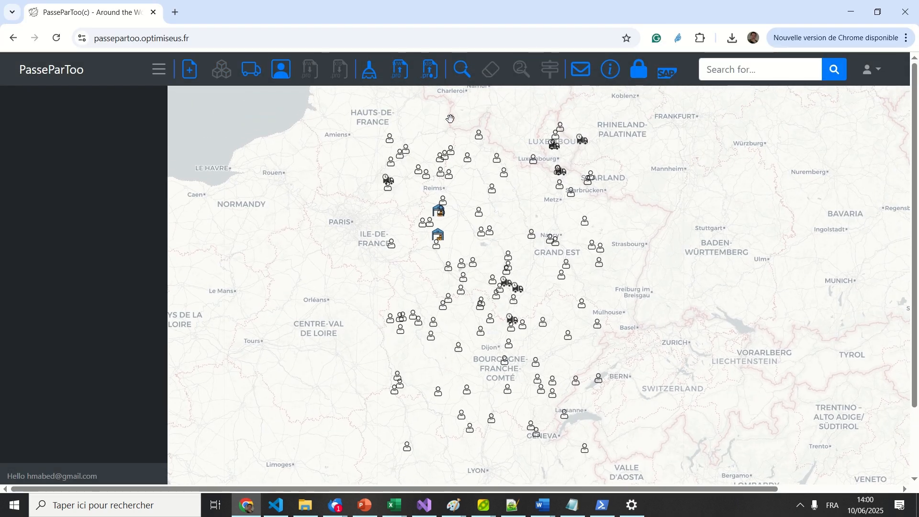
- Optimize the hundred-client delivery plan with resolution time set to 10 seconds
{"action": "left_click", "coordinate": [461, 73]}
{"action": "double_click", "coordinate": [344, 222]}
{"action": "type", "text": "10"}
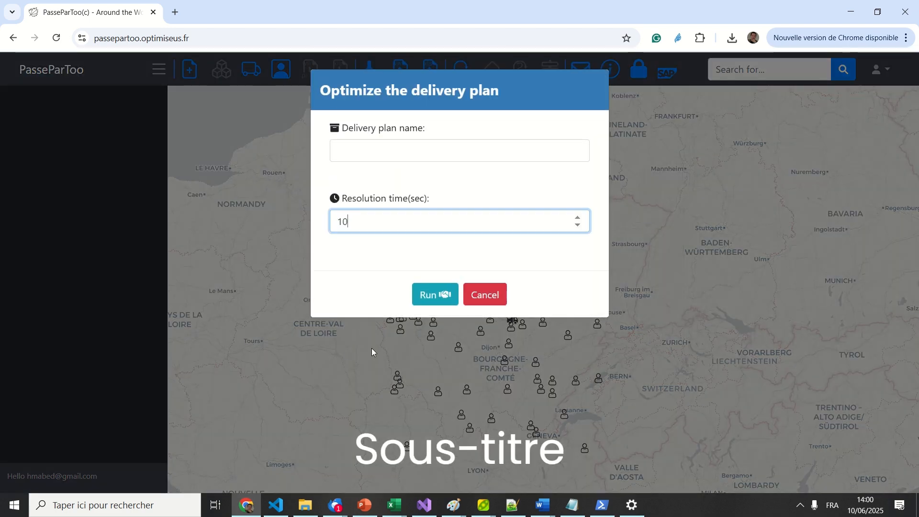
{"action": "left_click", "coordinate": [428, 295]}
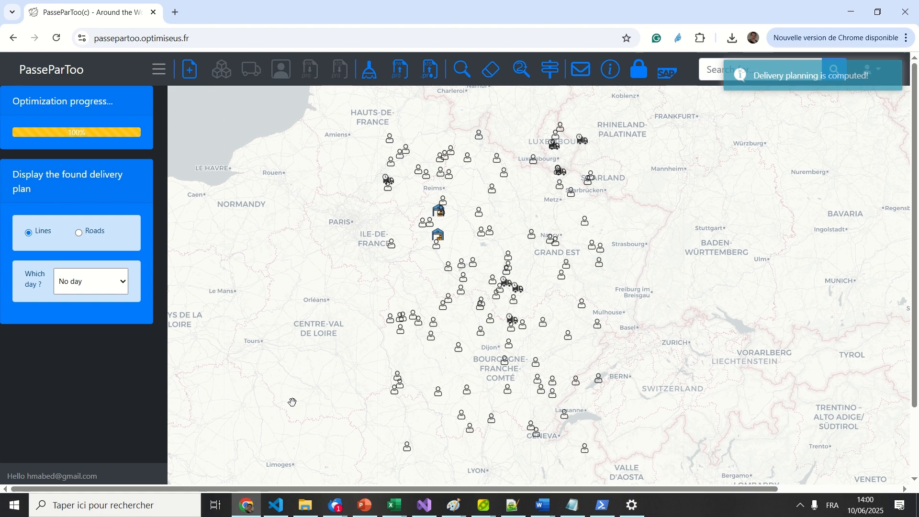
- Display Monday's, then Tuesday's, then Wednesday's routes, ending on Wednesday's three colour-coded tours
{"action": "left_click", "coordinate": [73, 290]}
{"action": "left_click", "coordinate": [73, 316]}
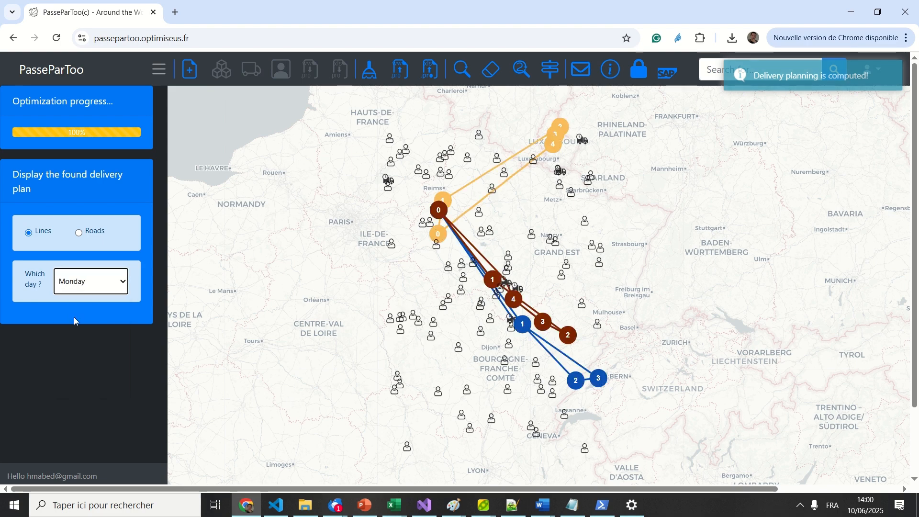
{"action": "left_click", "coordinate": [84, 291]}
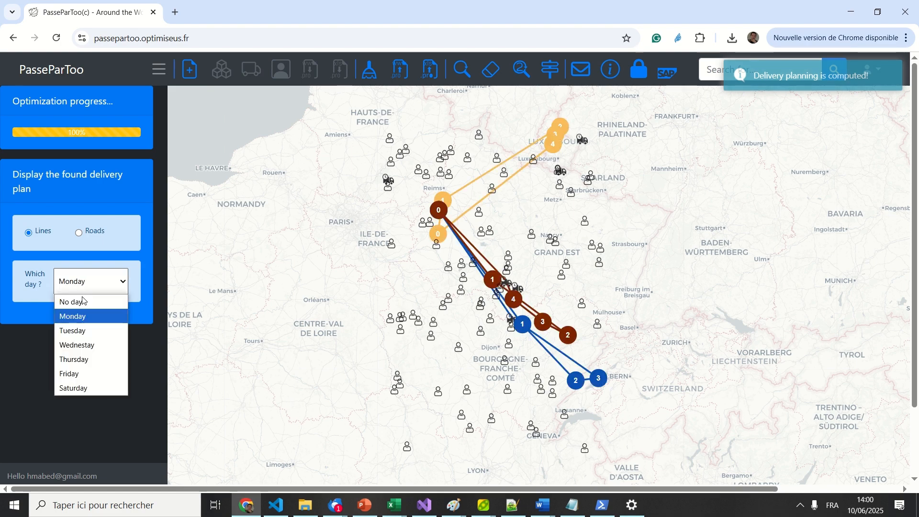
{"action": "left_click", "coordinate": [81, 329]}
{"action": "left_click", "coordinate": [113, 288]}
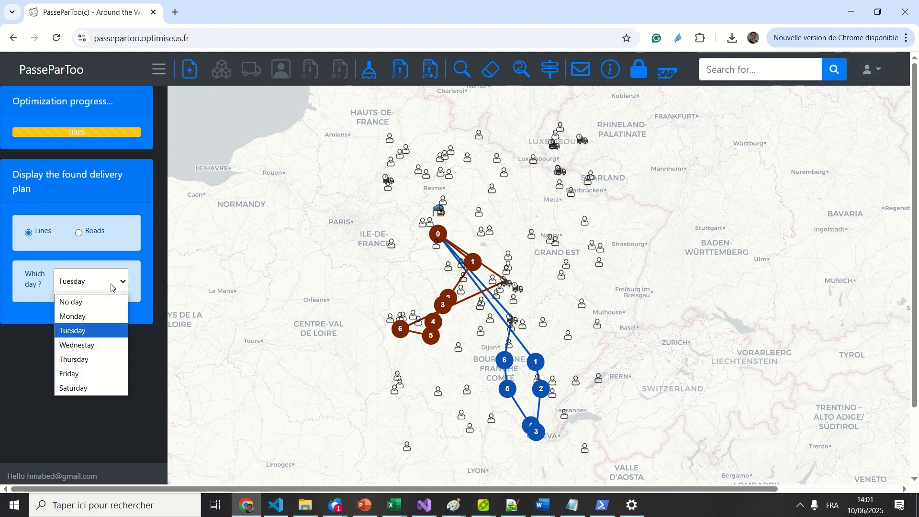
{"action": "left_click", "coordinate": [82, 330]}
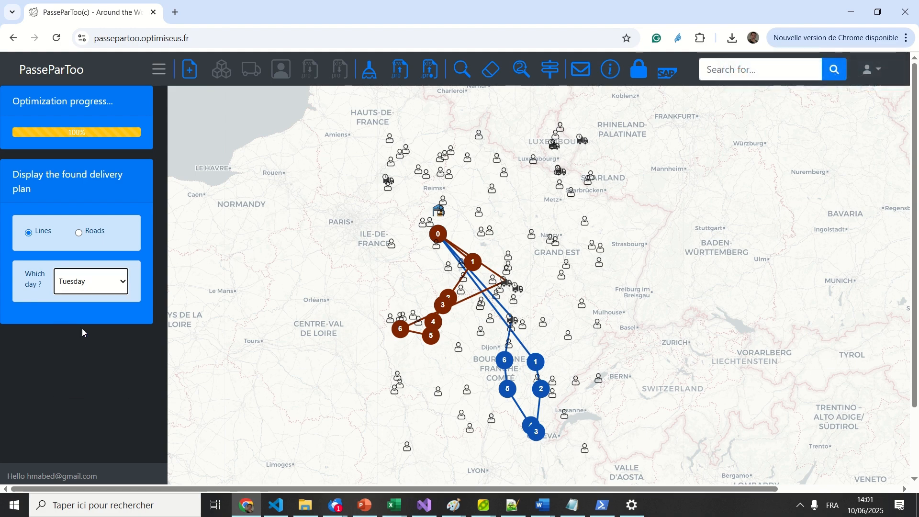
{"action": "left_click", "coordinate": [91, 287]}
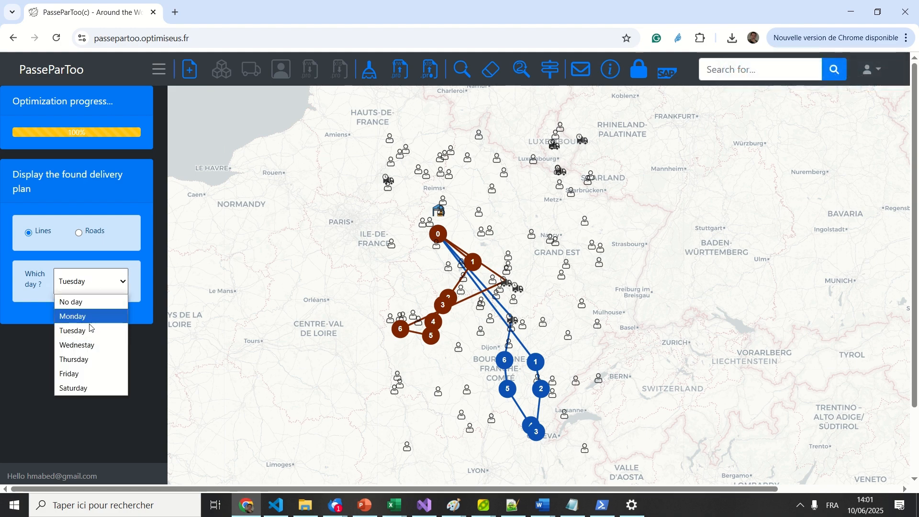
{"action": "left_click", "coordinate": [85, 346]}
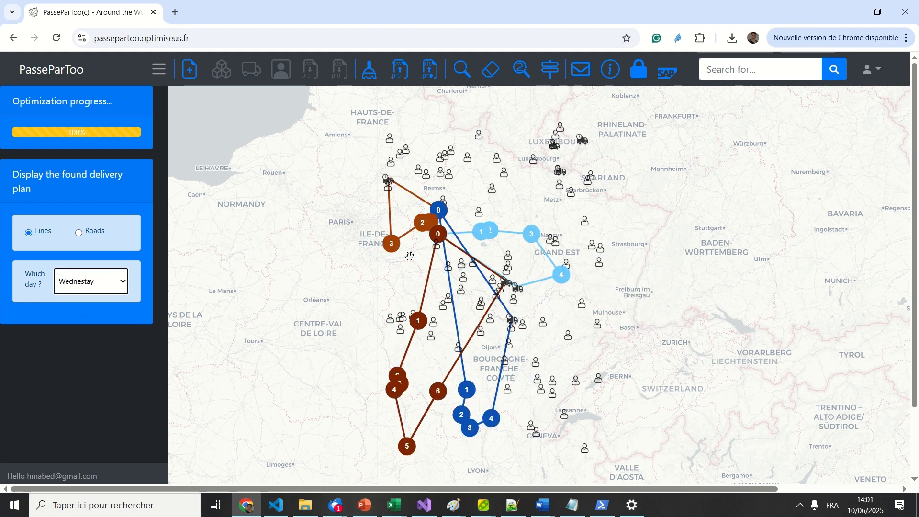
- Remove the delivery after stop 4 on the brown Wednesday route, linking stop 4 directly to stop 5
{"action": "scroll", "coordinate": [565, 304], "scroll_direction": "up", "scroll_amount": 1}
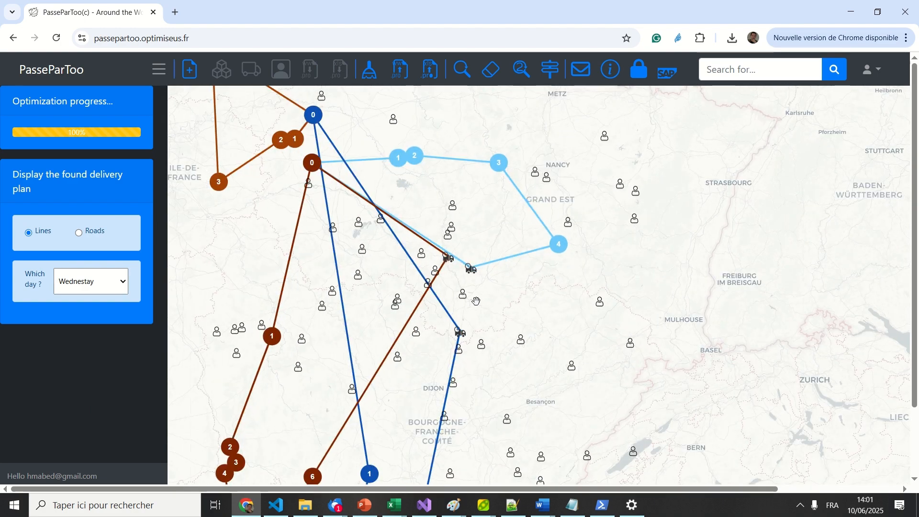
{"action": "left_click_drag", "start_coordinate": [466, 296], "coordinate": [488, 320]}
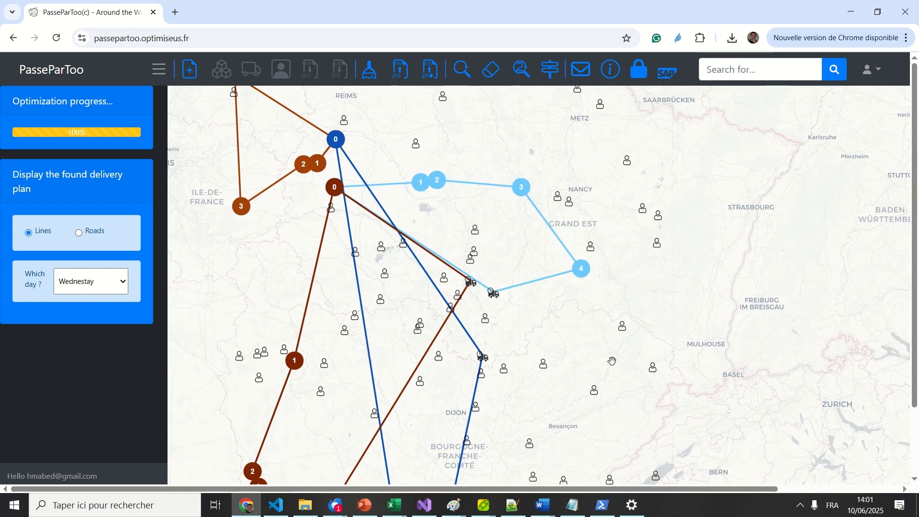
{"action": "left_click_drag", "start_coordinate": [613, 361], "coordinate": [638, 270]}
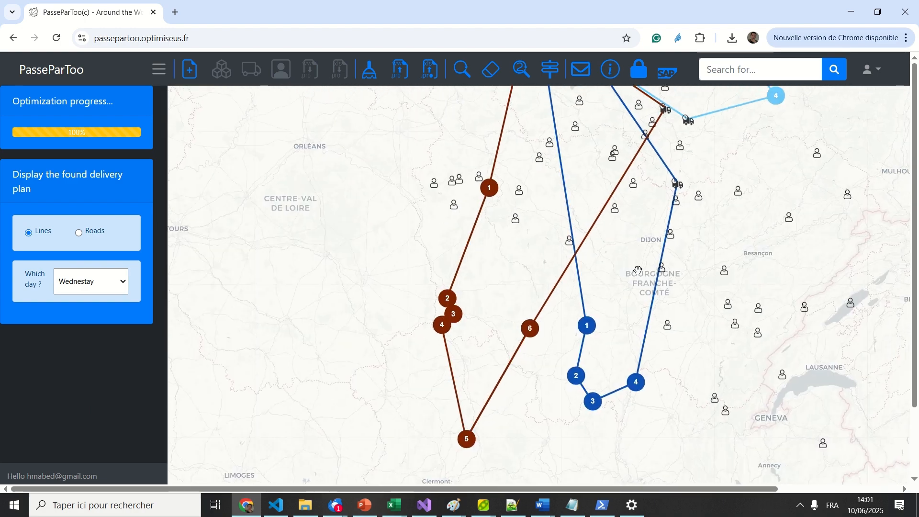
{"action": "mouse_move", "coordinate": [451, 372]}
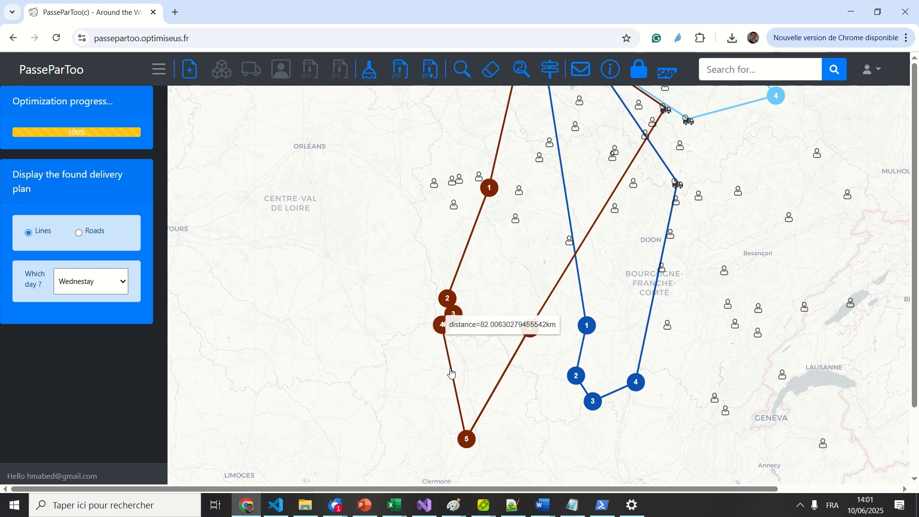
{"action": "right_click", "coordinate": [450, 369]}
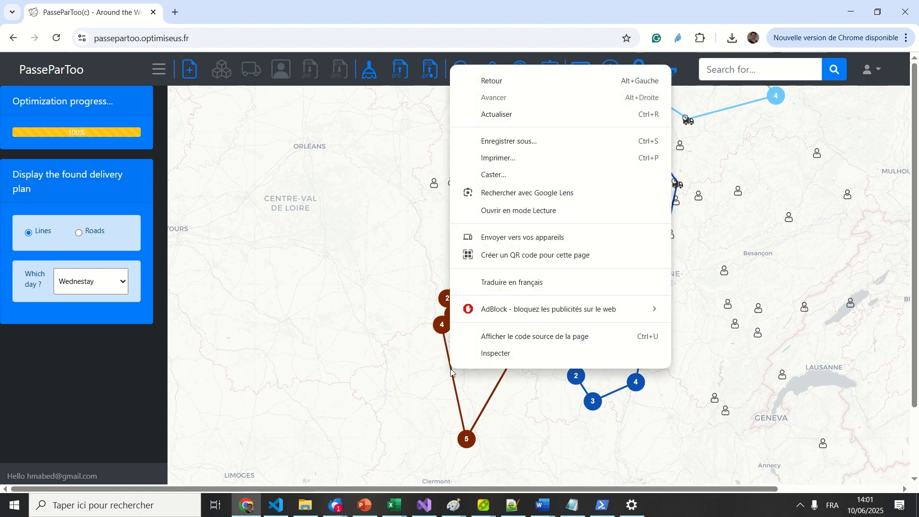
{"action": "left_click", "coordinate": [451, 372]}
{"action": "scroll", "coordinate": [452, 374], "scroll_direction": "up", "scroll_amount": 1}
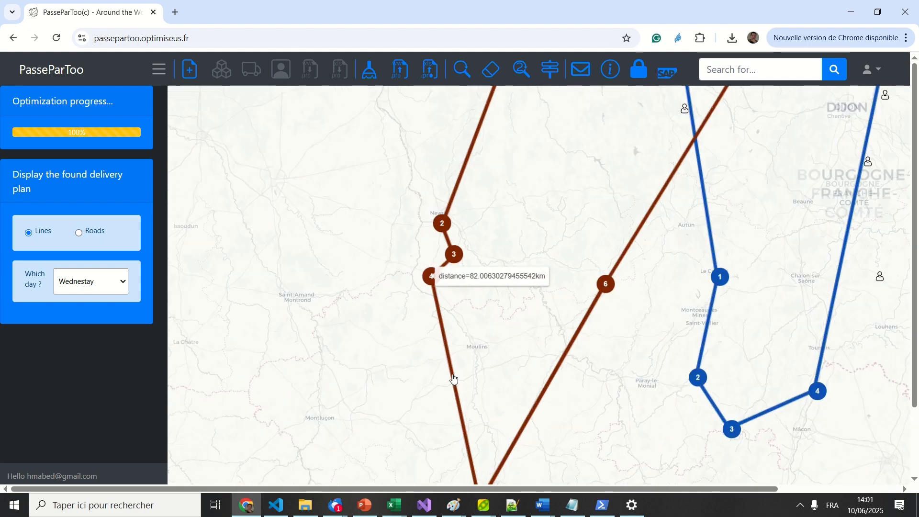
{"action": "left_click", "coordinate": [453, 375]}
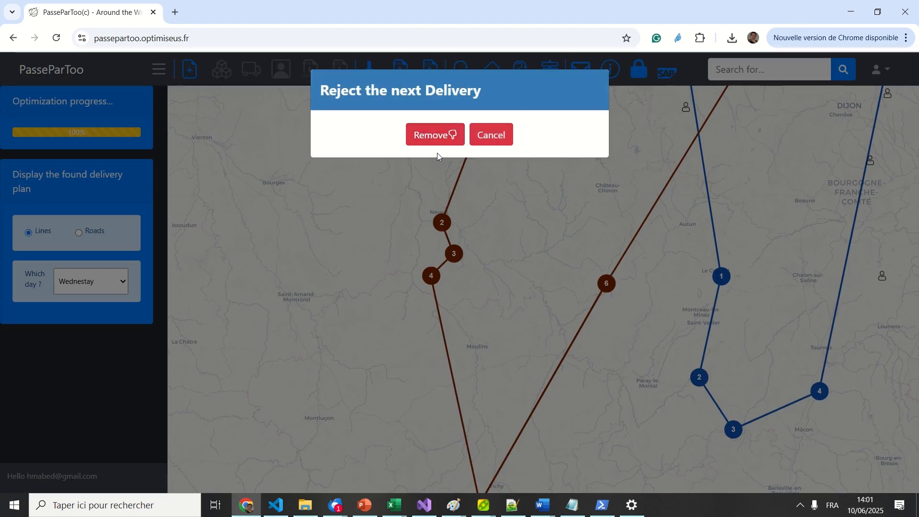
{"action": "left_click", "coordinate": [450, 136]}
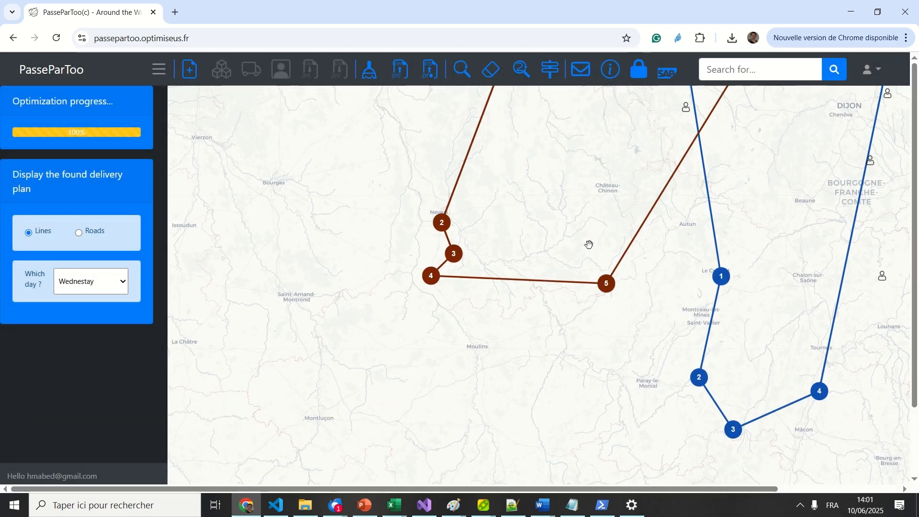
{"action": "scroll", "coordinate": [587, 243], "scroll_direction": "down", "scroll_amount": 3}
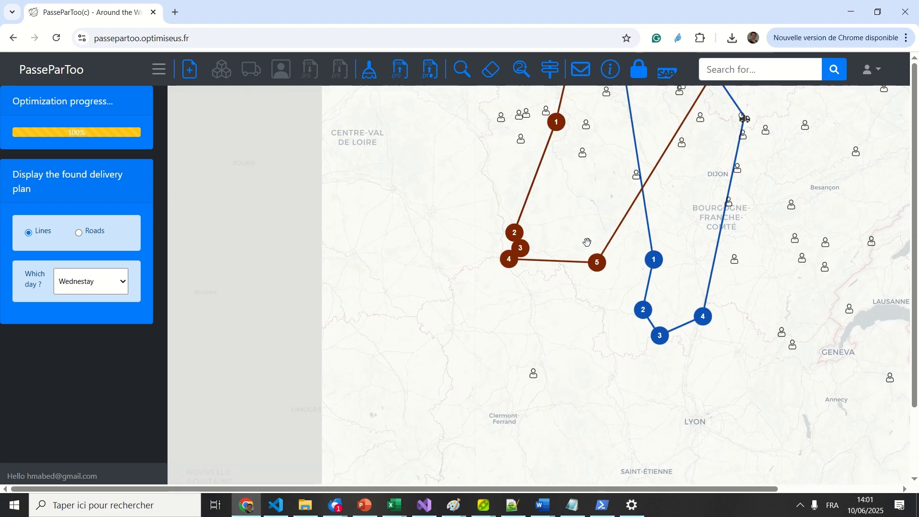
{"action": "left_click_drag", "start_coordinate": [583, 209], "coordinate": [488, 290]}
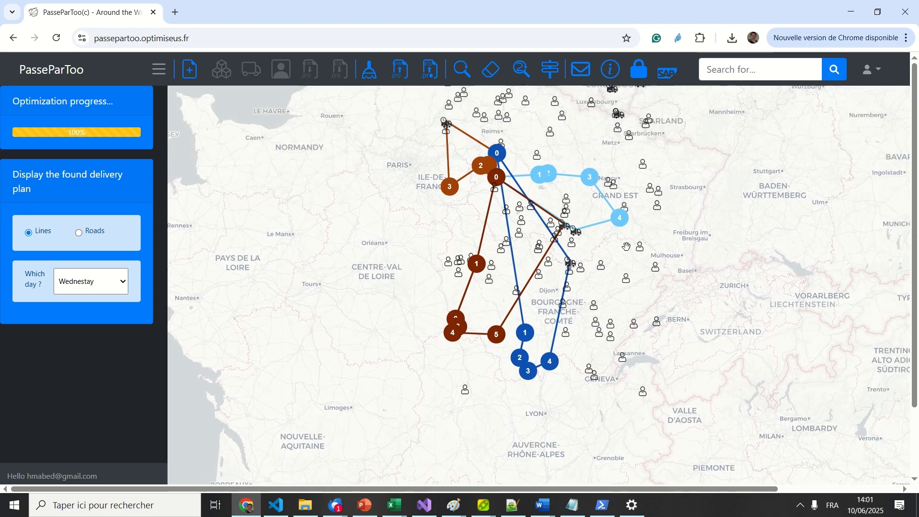
- Set vehicle v7's tour day to Wednestay and confirm its Wednesday tours
{"action": "scroll", "coordinate": [636, 291], "scroll_direction": "up", "scroll_amount": 2}
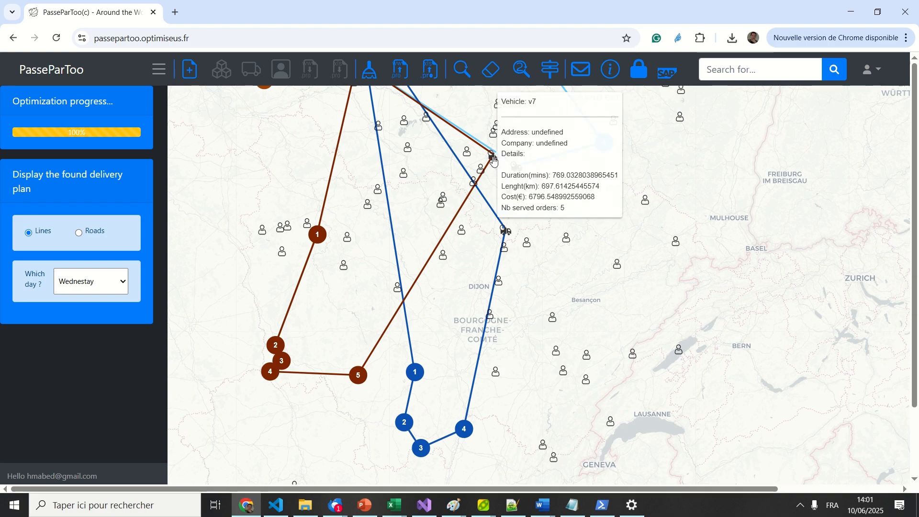
{"action": "left_click", "coordinate": [493, 158]}
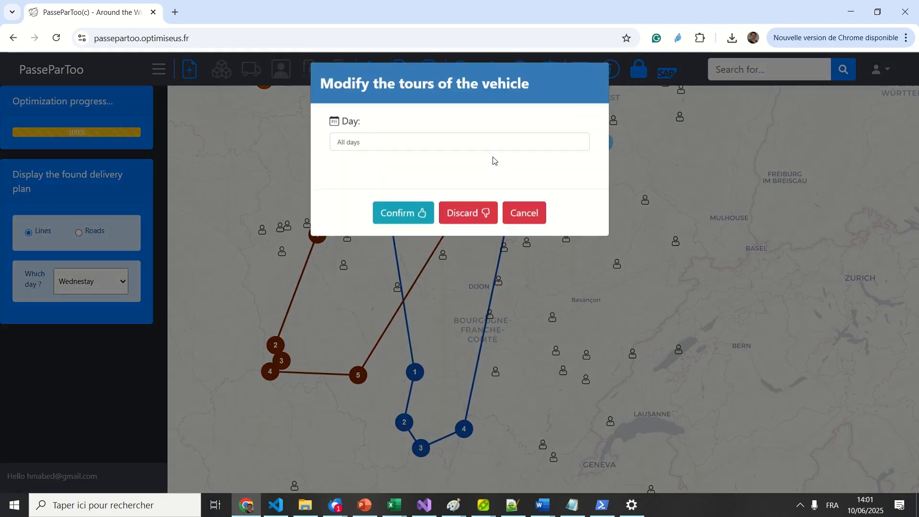
{"action": "left_click", "coordinate": [436, 148]}
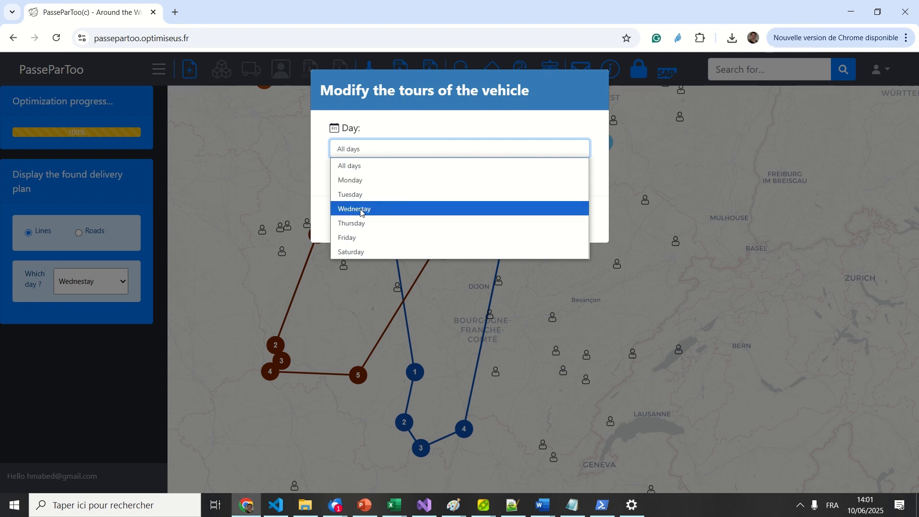
{"action": "left_click", "coordinate": [380, 213]}
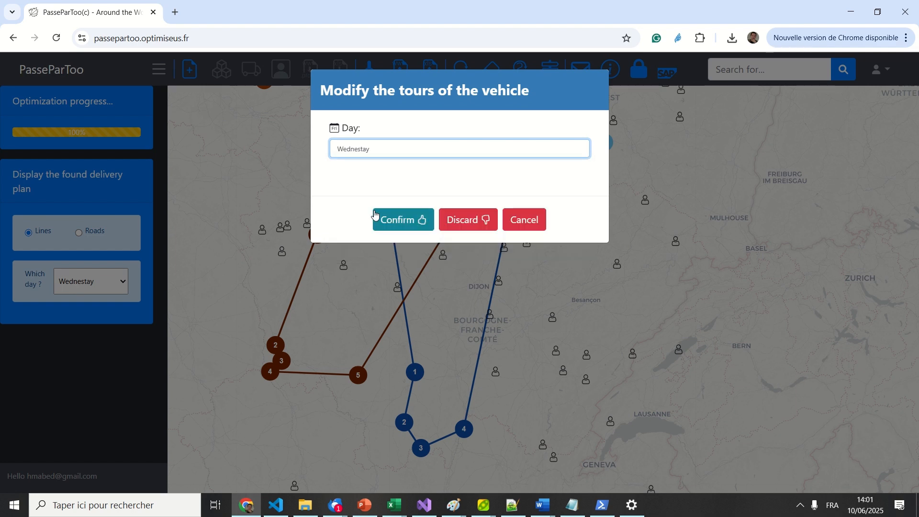
{"action": "left_click", "coordinate": [401, 224]}
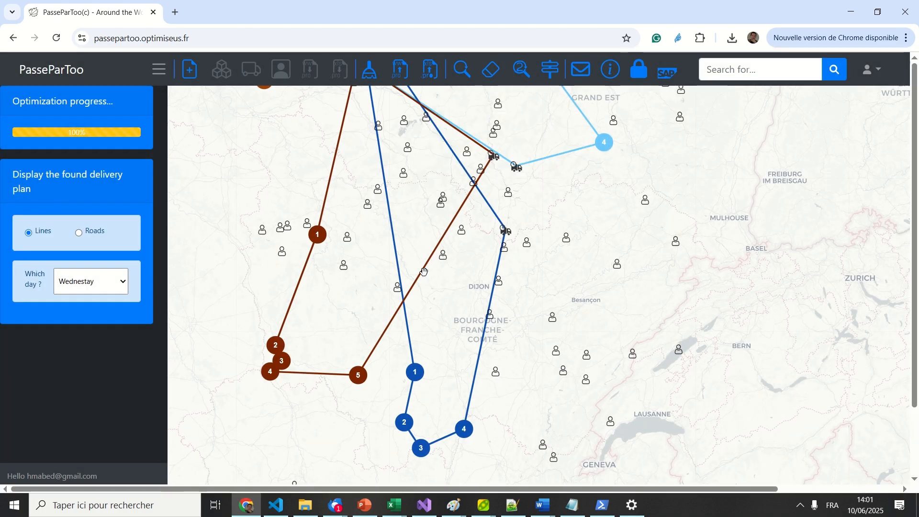
- Discard vehicle v5's Wednesday tours
{"action": "left_click_drag", "start_coordinate": [415, 218], "coordinate": [499, 323]}
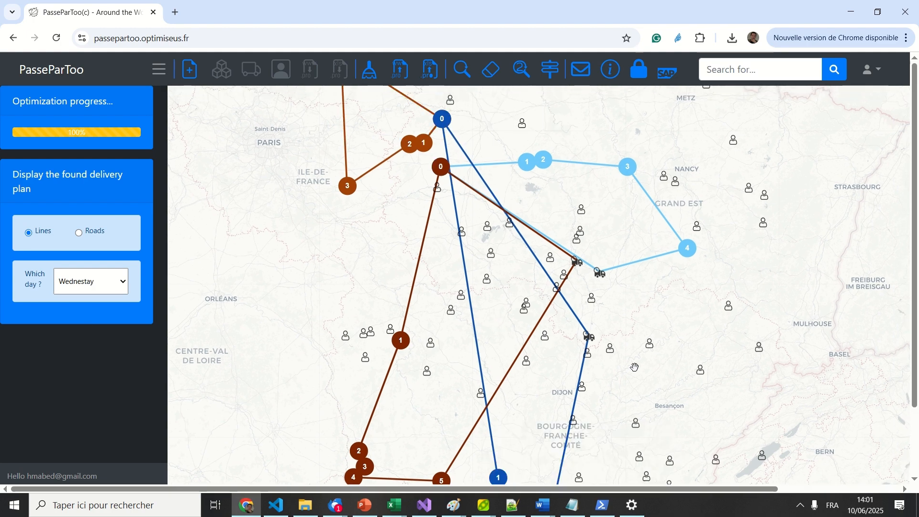
{"action": "left_click_drag", "start_coordinate": [637, 368], "coordinate": [549, 332]}
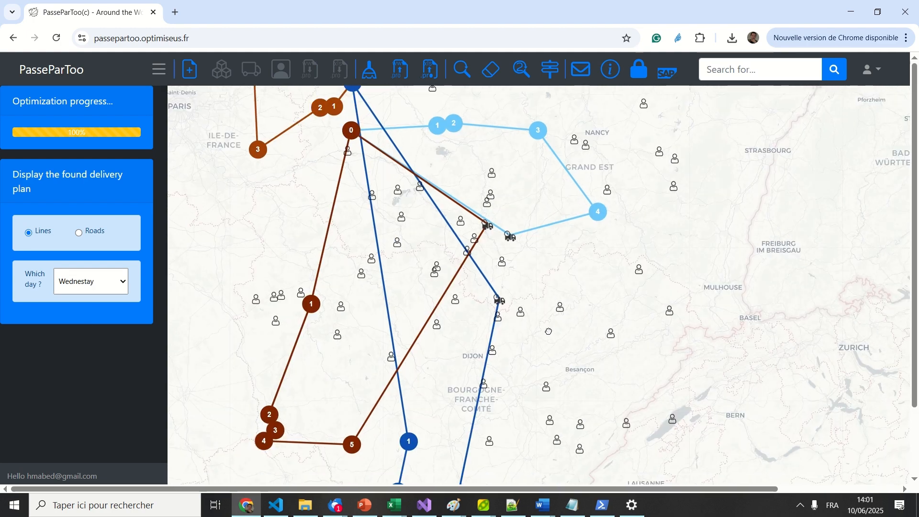
{"action": "left_click", "coordinate": [500, 304]}
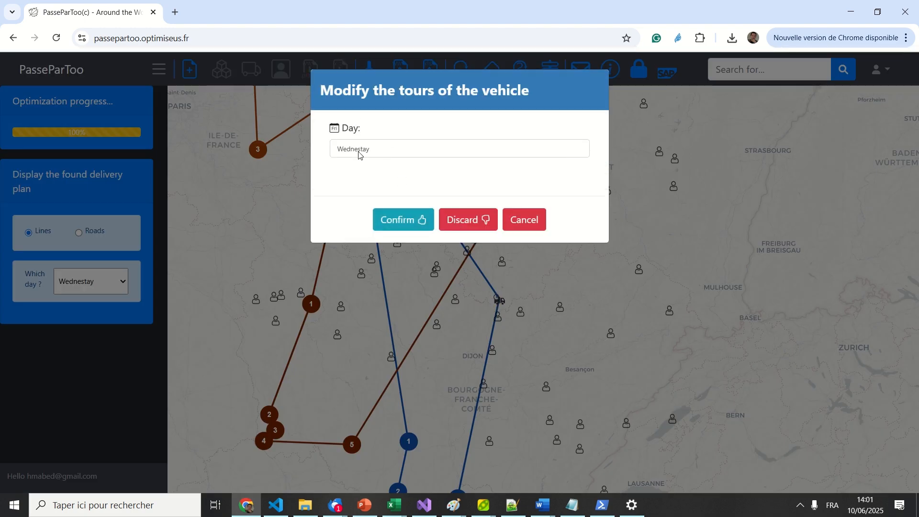
{"action": "left_click", "coordinate": [466, 221]}
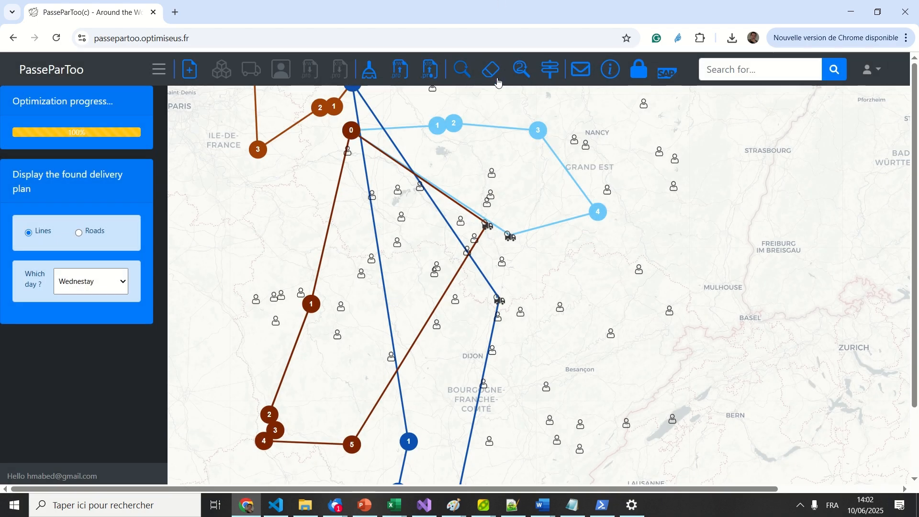
- Update the found delivery plan with a resolution time of 10 and run it until computed
{"action": "left_click", "coordinate": [521, 72]}
{"action": "double_click", "coordinate": [344, 243]}
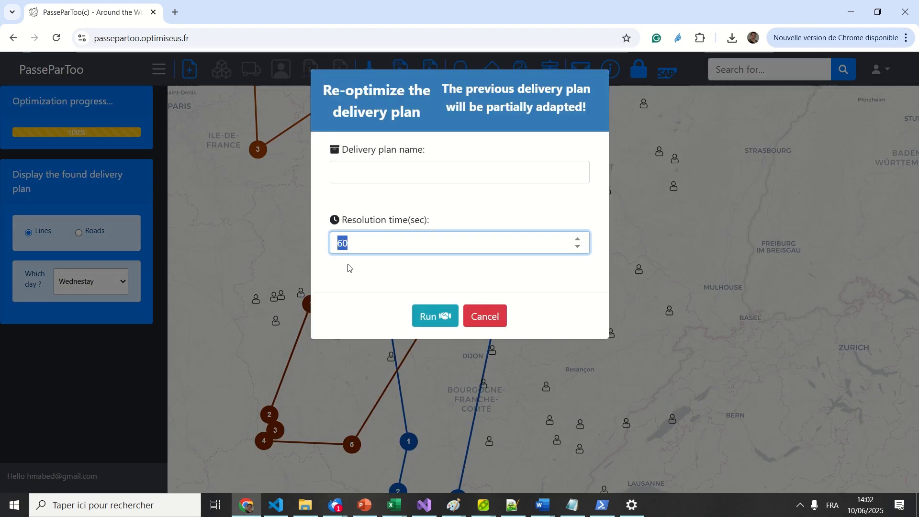
{"action": "type", "text": "10"}
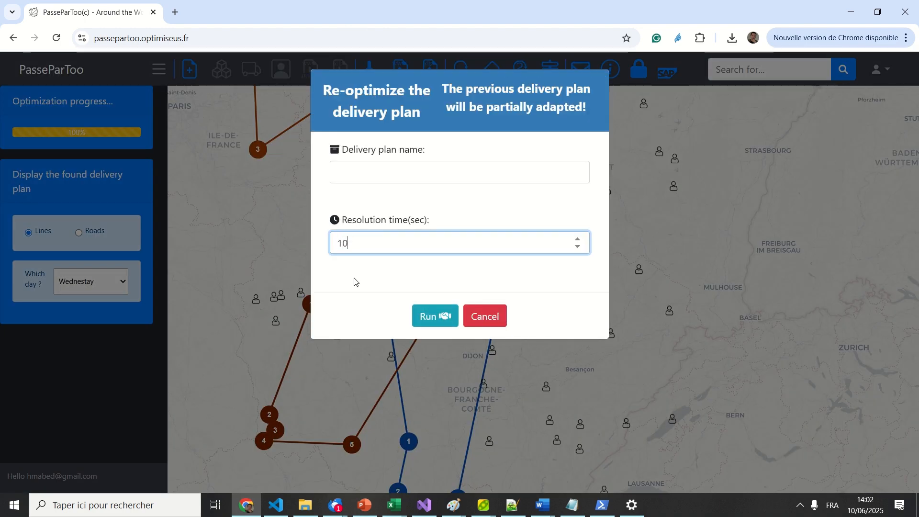
{"action": "left_click", "coordinate": [448, 314]}
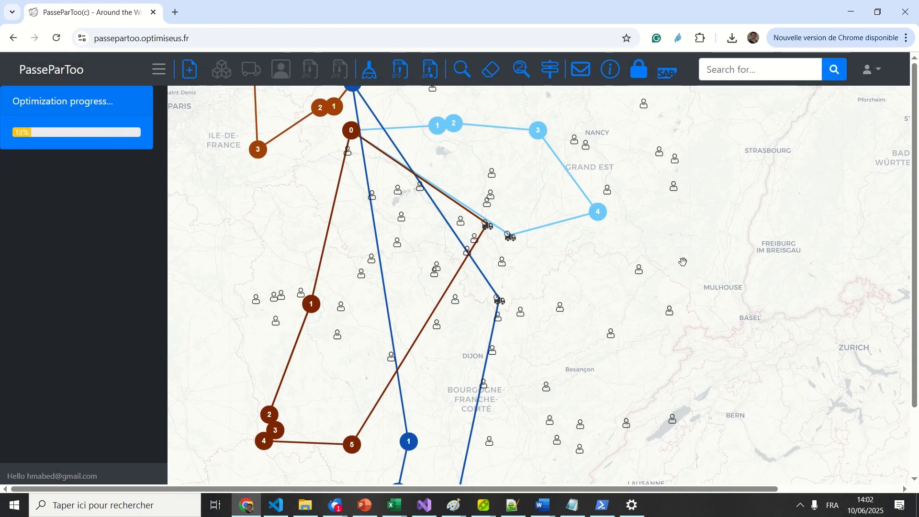
{"action": "scroll", "coordinate": [639, 252], "scroll_direction": "down", "scroll_amount": 4}
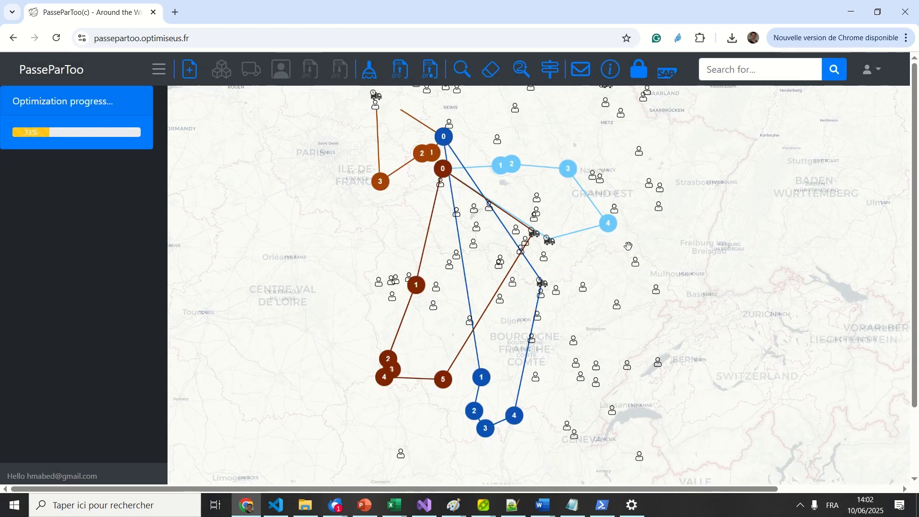
{"action": "scroll", "coordinate": [643, 262], "scroll_direction": "up", "scroll_amount": 1}
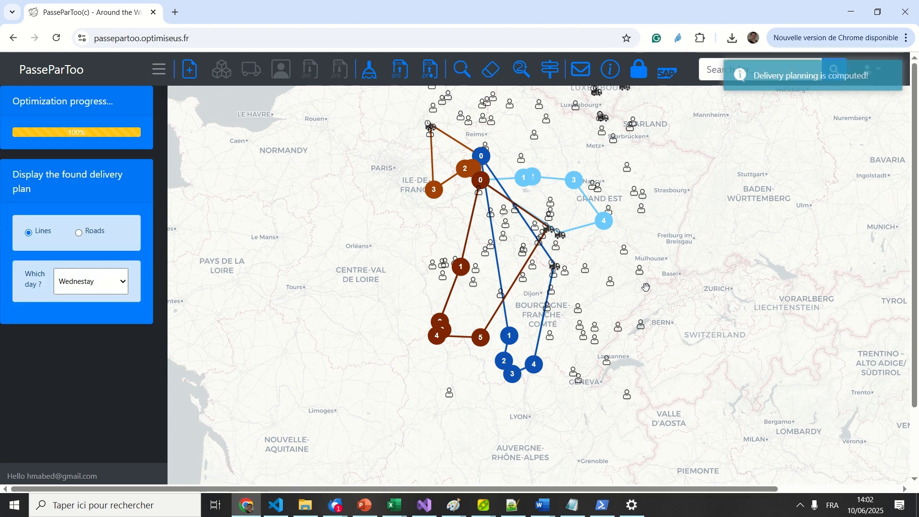
{"action": "left_click", "coordinate": [105, 277]}
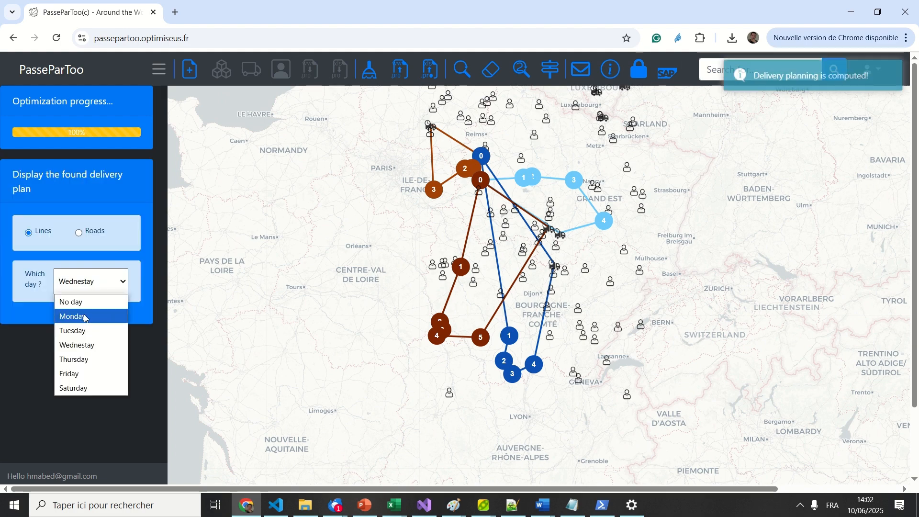
- Show Monday's routes, then return to Wednesday and inspect its tours from the southern stops to Paris
{"action": "left_click", "coordinate": [85, 317]}
{"action": "left_click", "coordinate": [97, 290]}
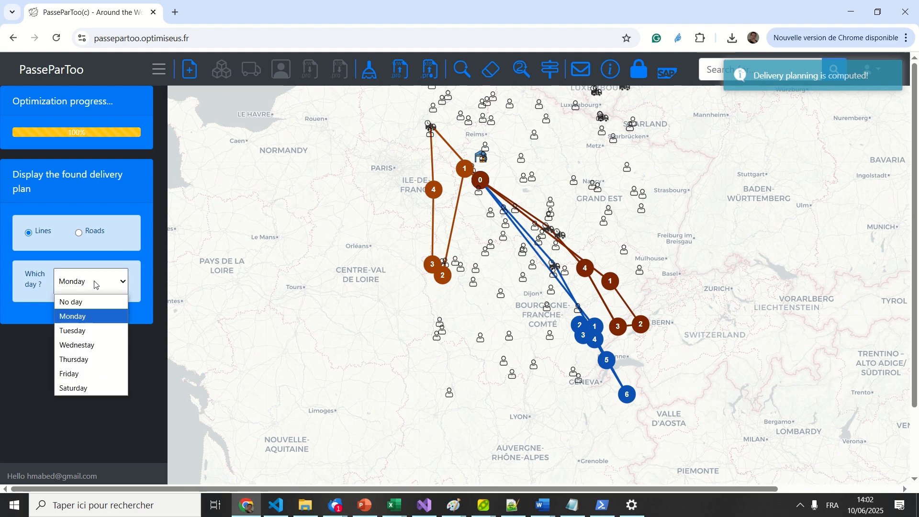
{"action": "left_click", "coordinate": [98, 342]}
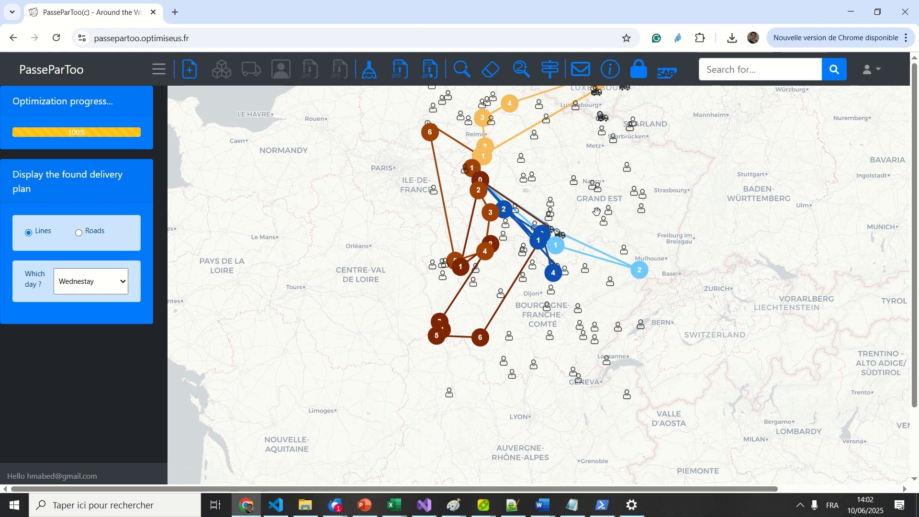
{"action": "scroll", "coordinate": [597, 213], "scroll_direction": "up", "scroll_amount": 1}
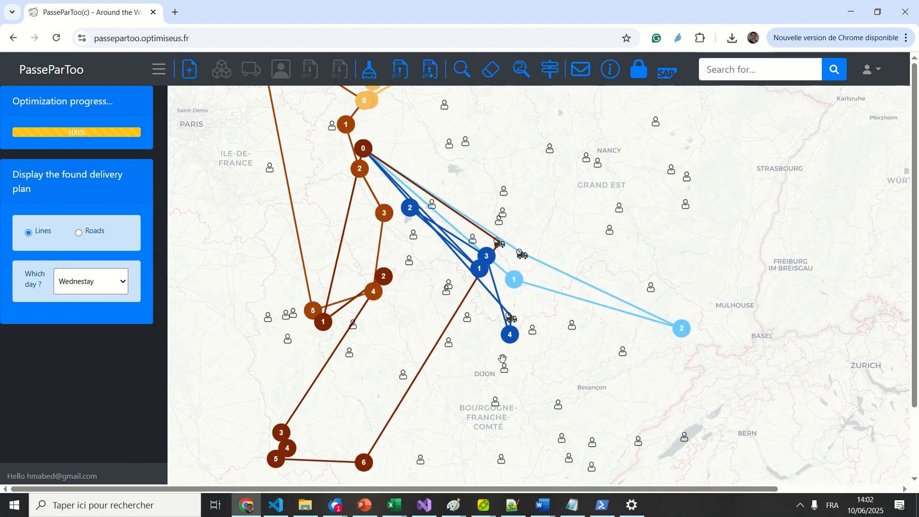
{"action": "mouse_move", "coordinate": [521, 257]}
{"action": "left_click_drag", "start_coordinate": [362, 421], "coordinate": [365, 342]}
{"action": "left_click_drag", "start_coordinate": [348, 465], "coordinate": [376, 387]}
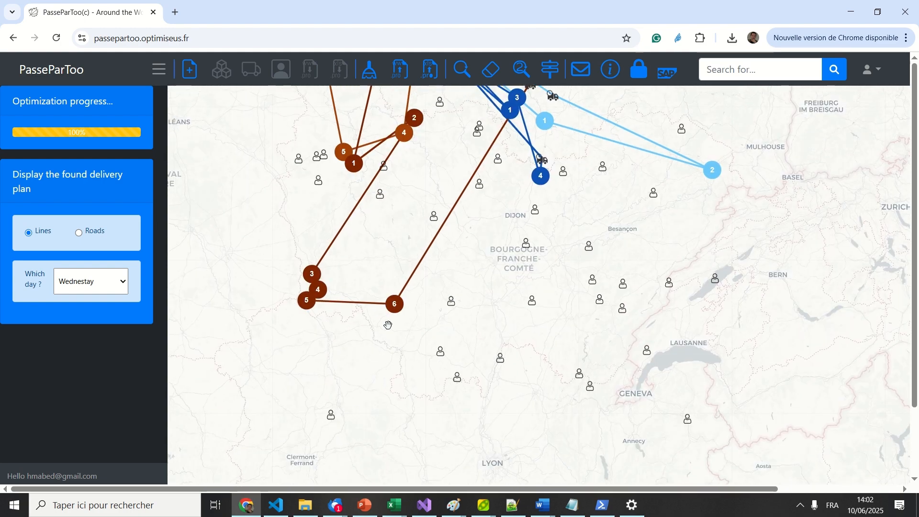
{"action": "left_click_drag", "start_coordinate": [509, 280], "coordinate": [470, 420]}
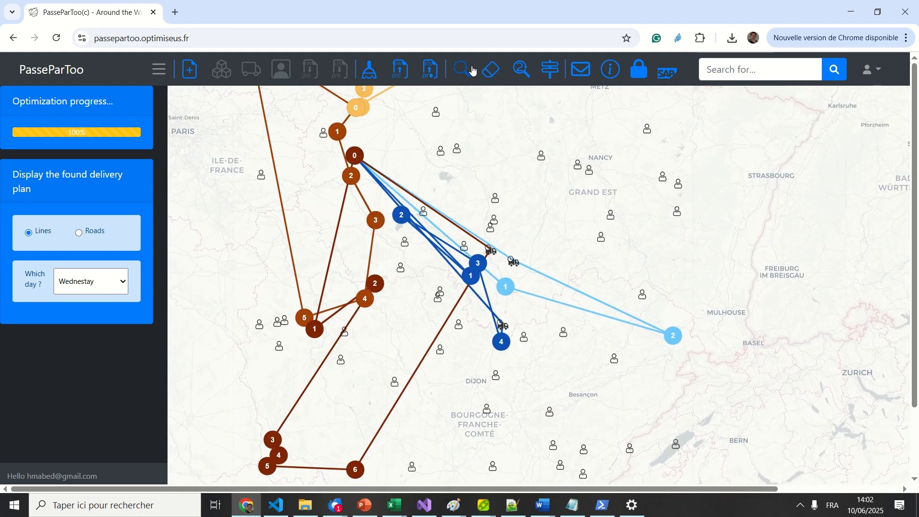
- Export the plan to Excel as 'vrp100-solved.xlsx' in the downloads folder
{"action": "left_click", "coordinate": [432, 70]}
{"action": "left_click", "coordinate": [366, 149]}
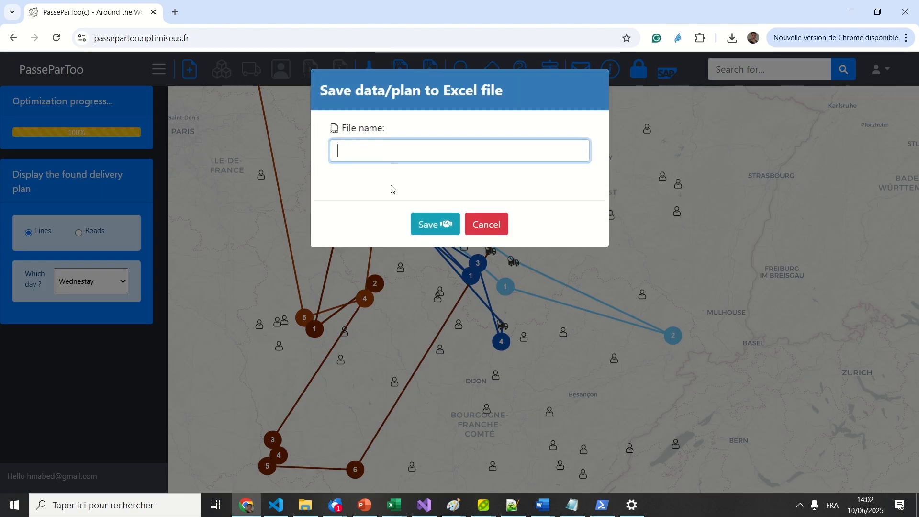
{"action": "type", "text": "vrp100-solved"}
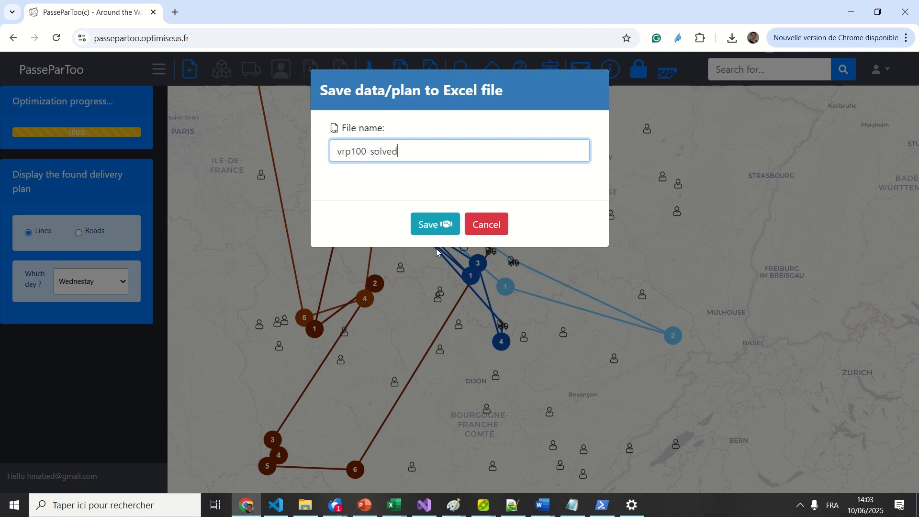
{"action": "left_click", "coordinate": [438, 230]}
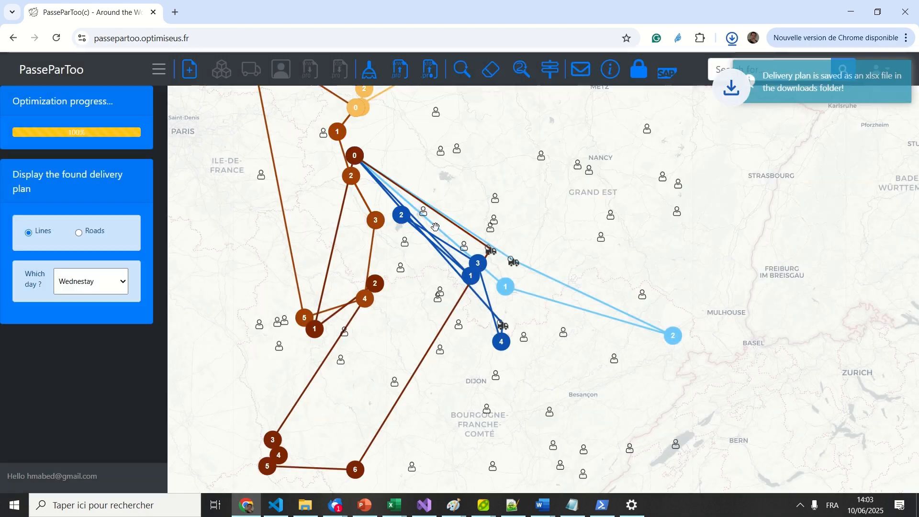